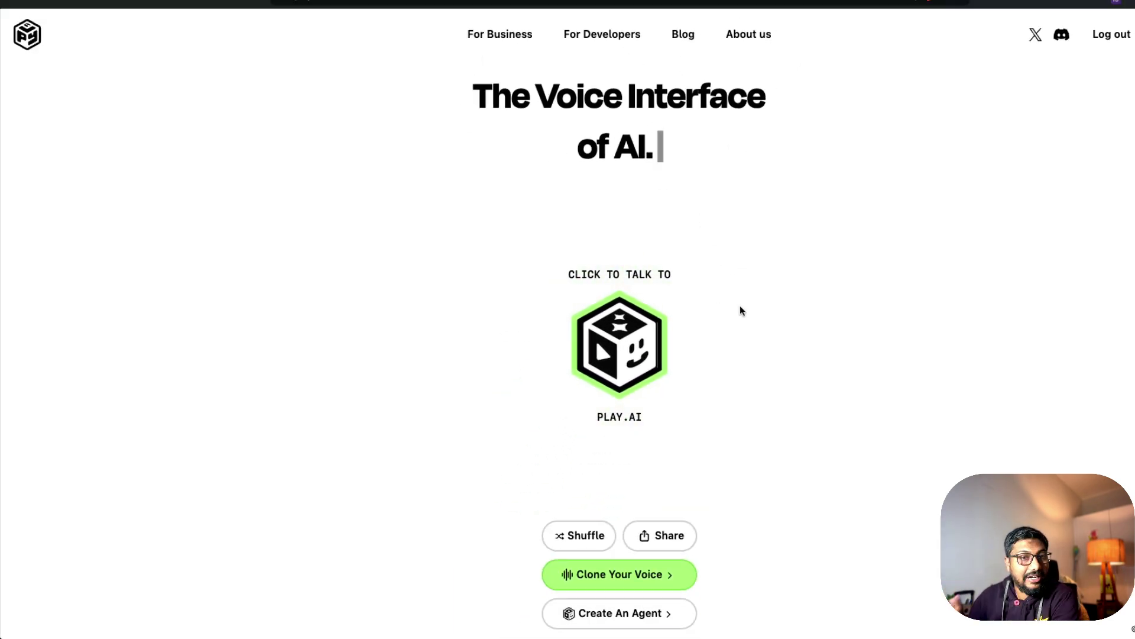
- After the PLAY.AI agent chat, shuffle sample agents to Professional Assistant and start talking to it
left_click(604, 367)
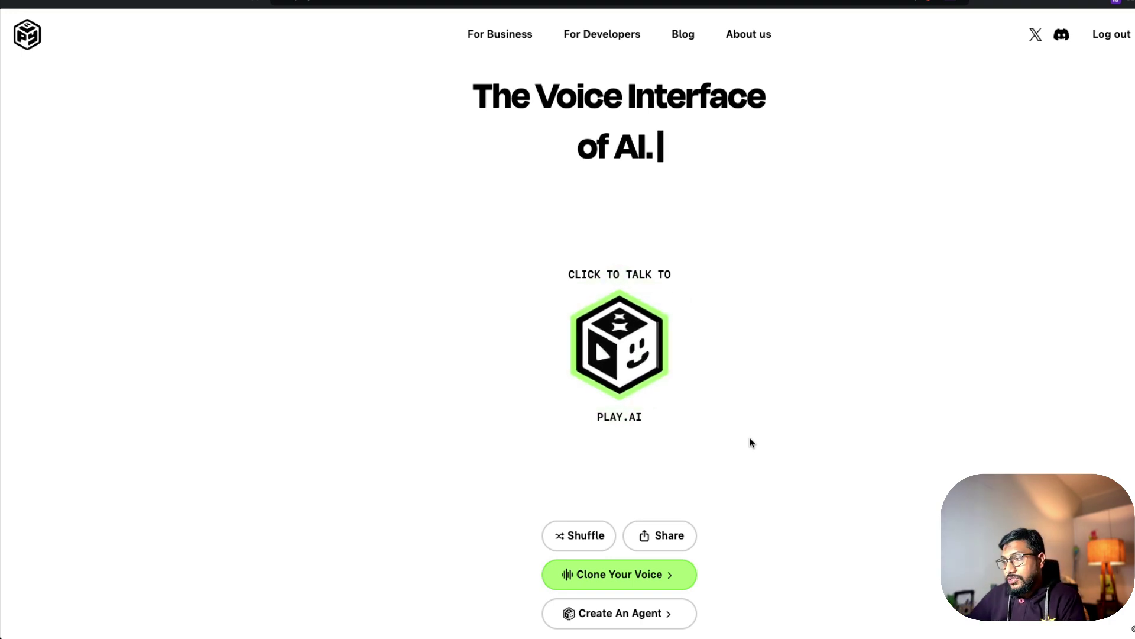
left_click(583, 535)
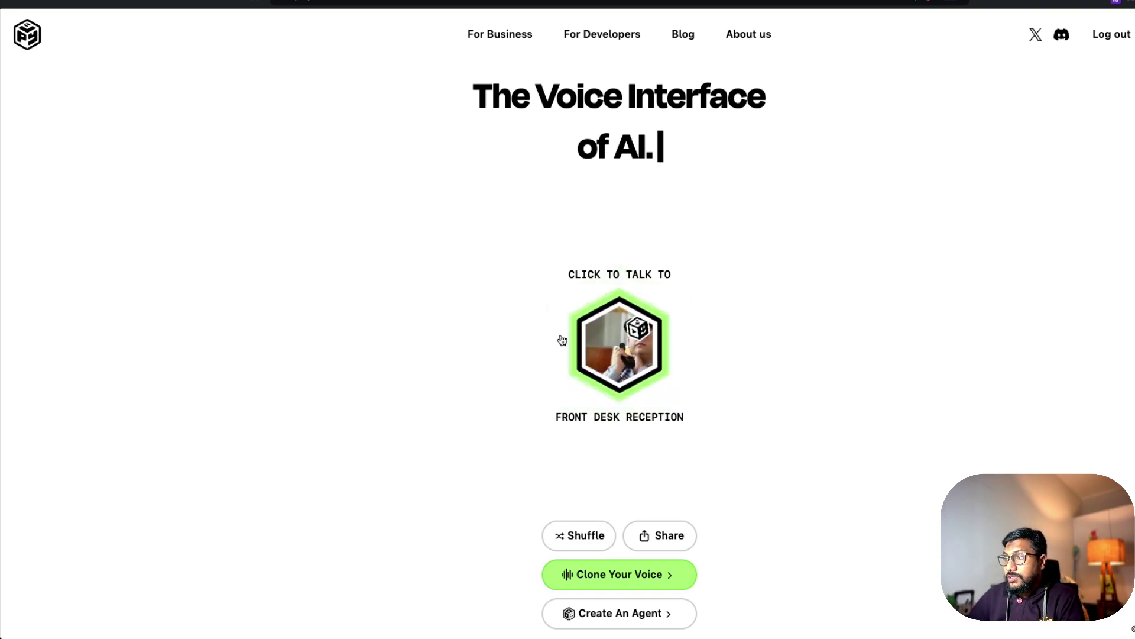
left_click(582, 534)
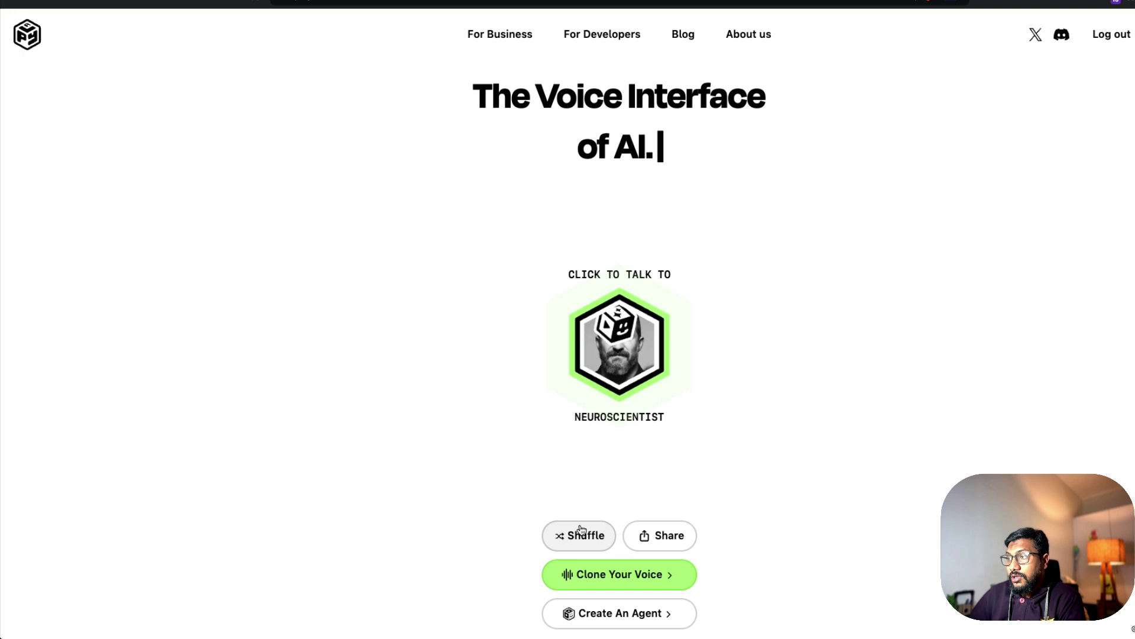
left_click(581, 535)
left_click(582, 536)
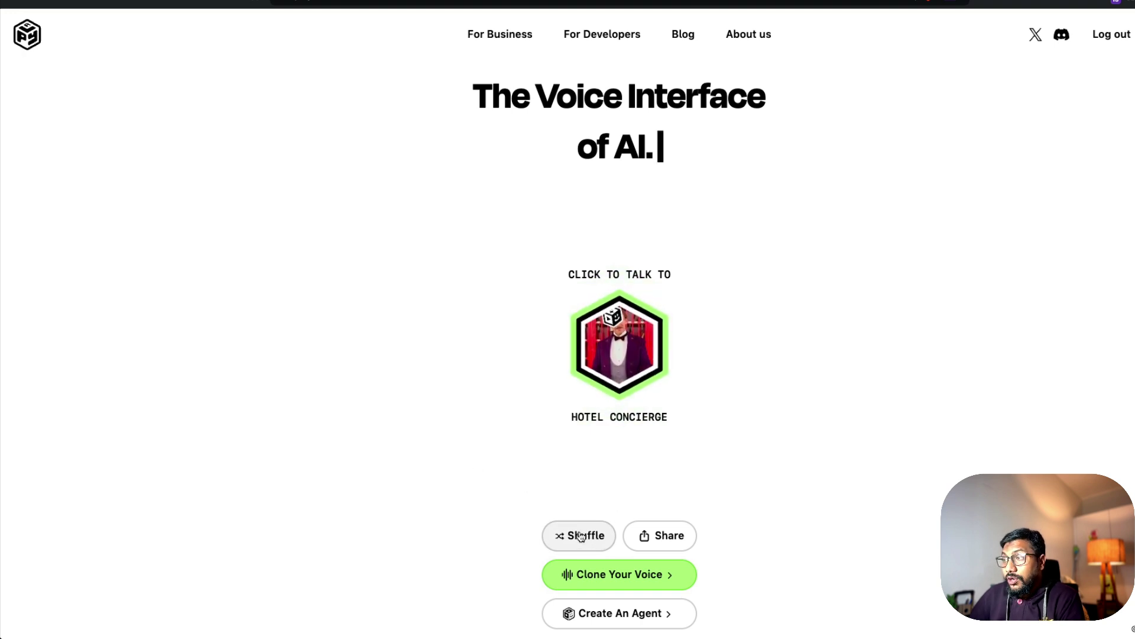
left_click(585, 536)
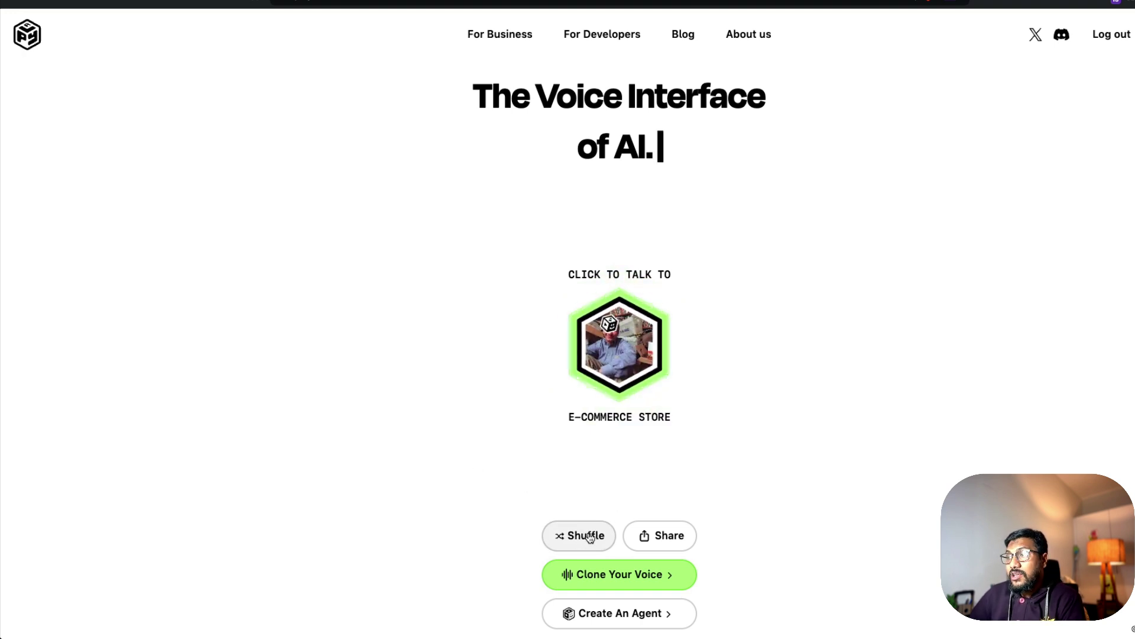
left_click(589, 537)
left_click(589, 538)
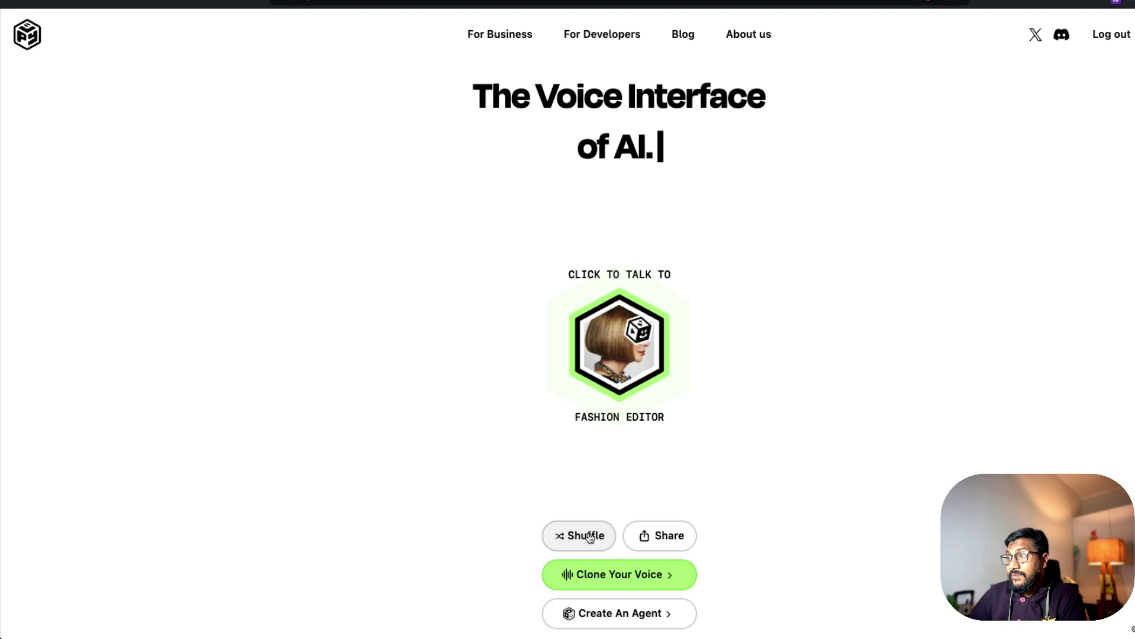
left_click(590, 536)
left_click(590, 537)
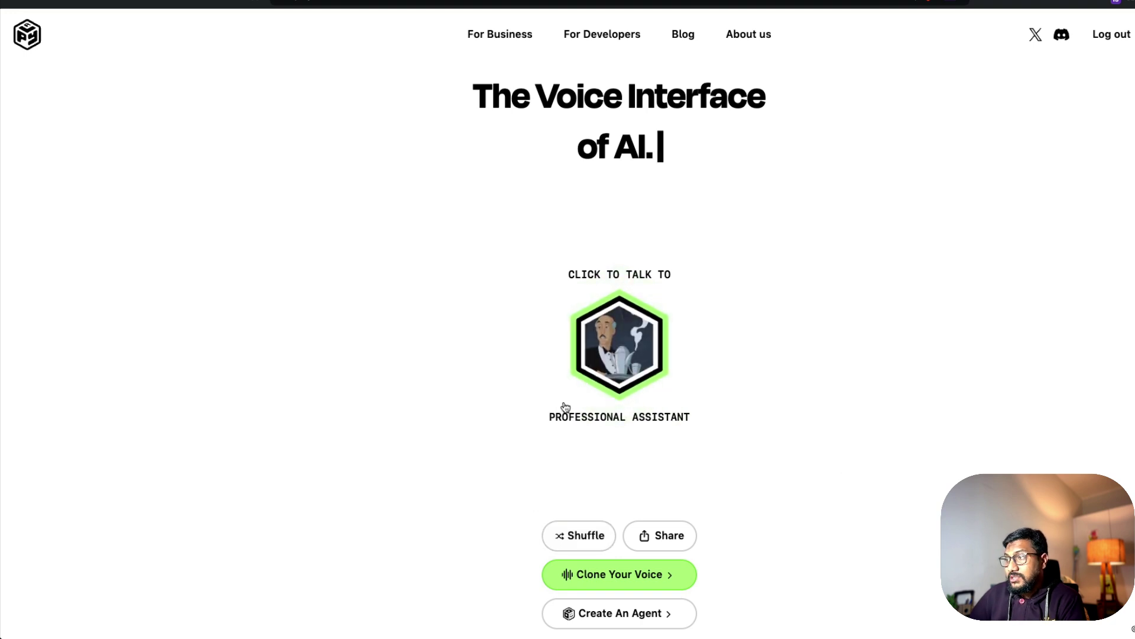
left_click(631, 352)
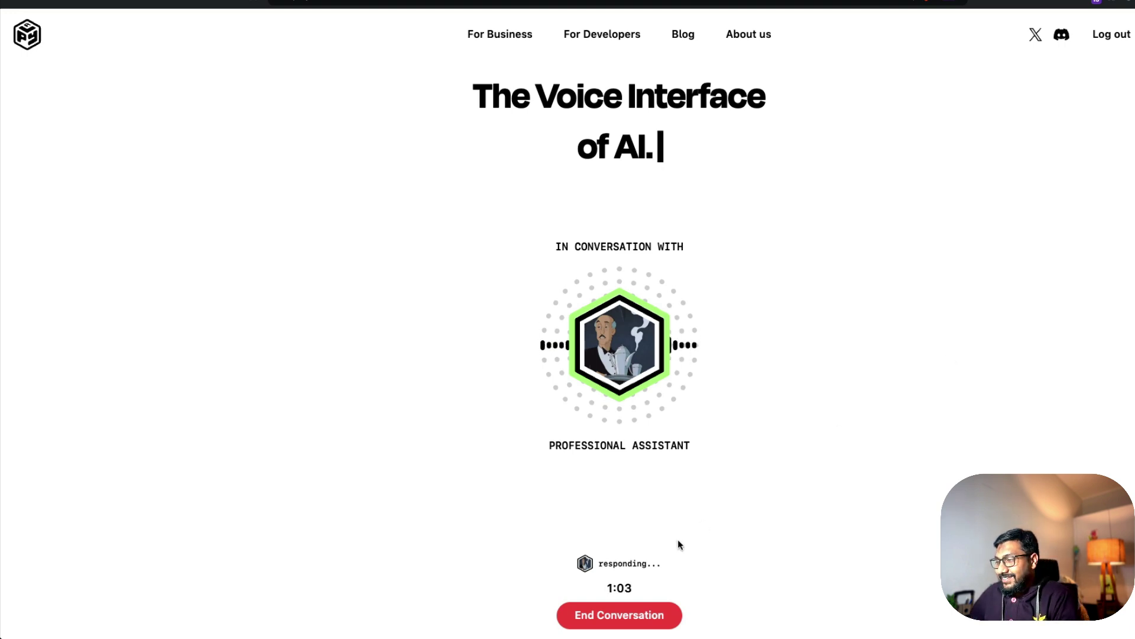
- End the Professional Assistant conversation and decline sharing its recording
left_click(643, 611)
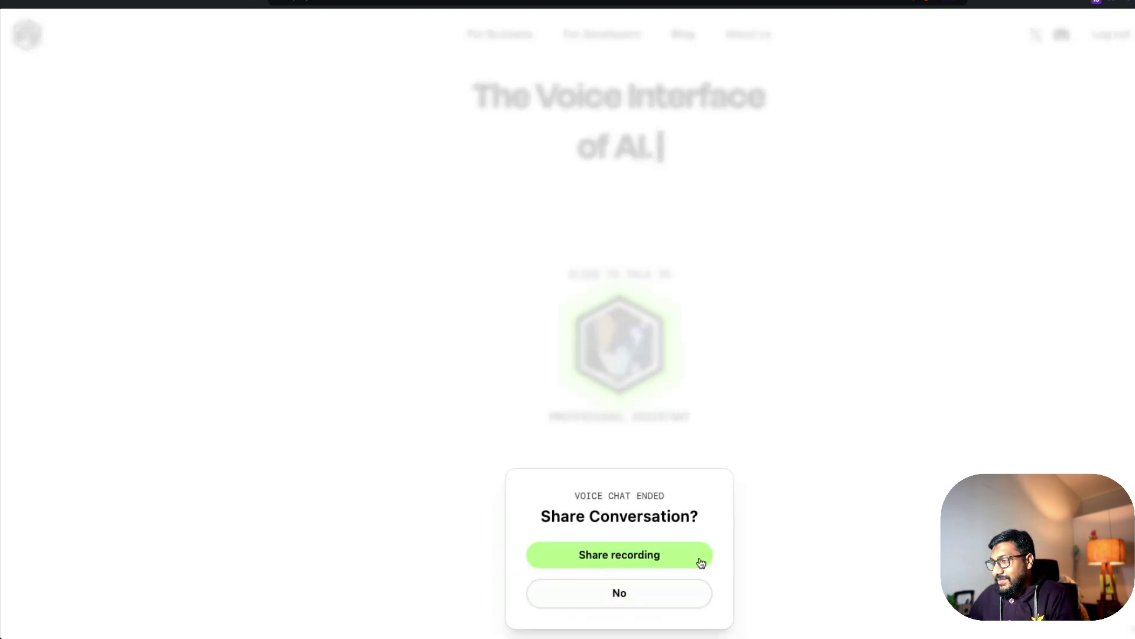
left_click(654, 586)
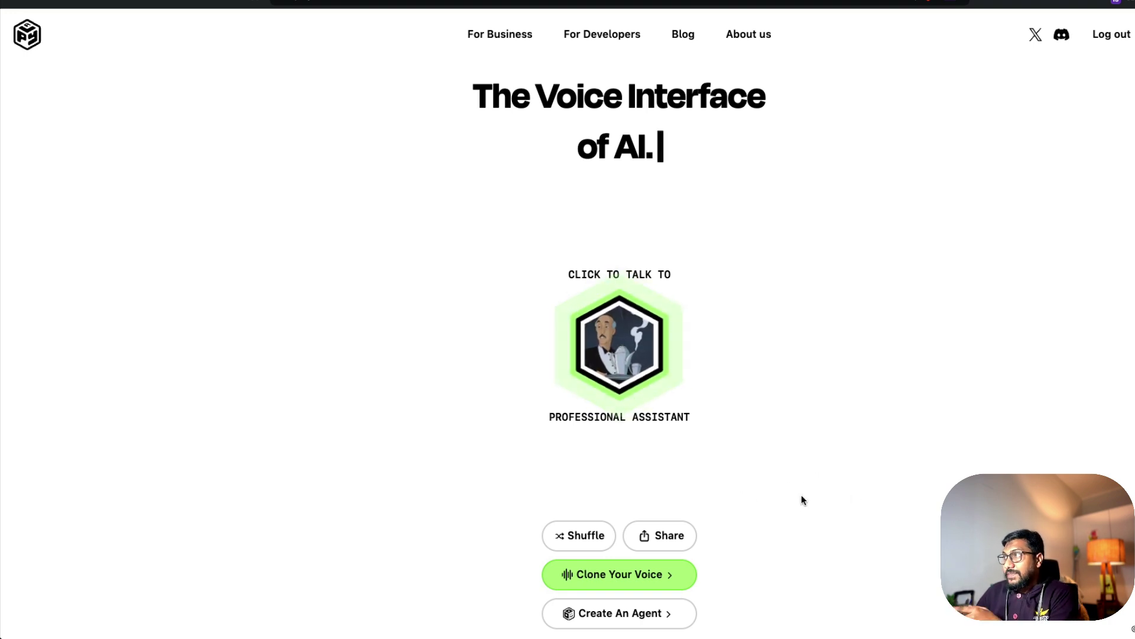
- Create a new agent named Jarvis and bring up the agent voice list
left_click(635, 619)
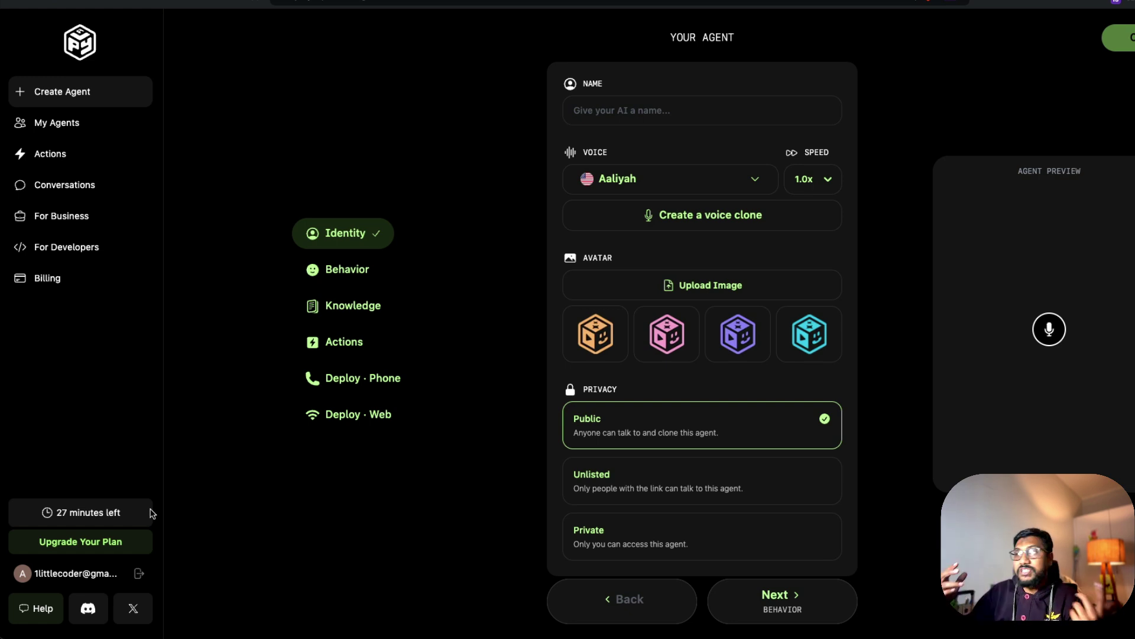
left_click(650, 110)
type("Jarvis")
left_click(663, 157)
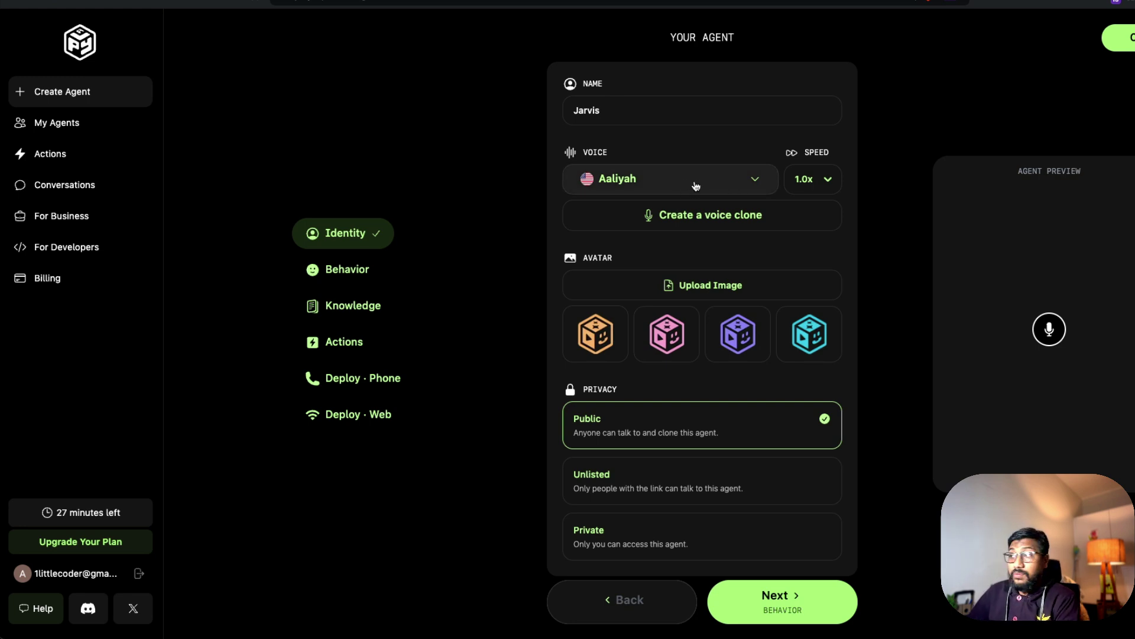
left_click(724, 185)
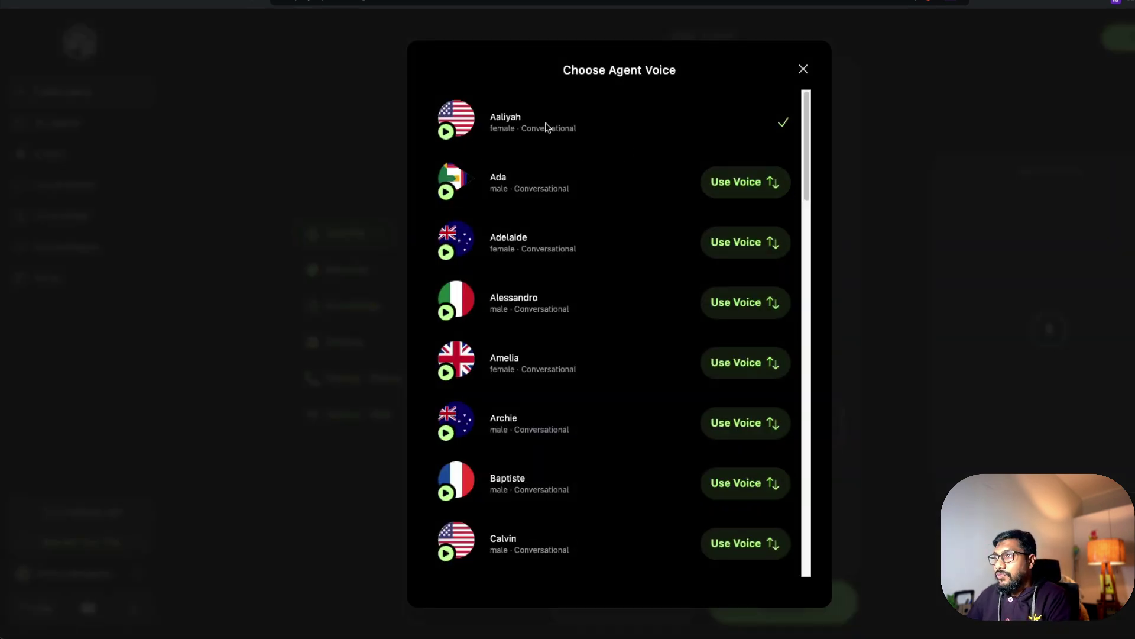
- Preview the Aaliyah, Sumita and Sarah voice samples, then close the voice list unchanged
left_click(447, 131)
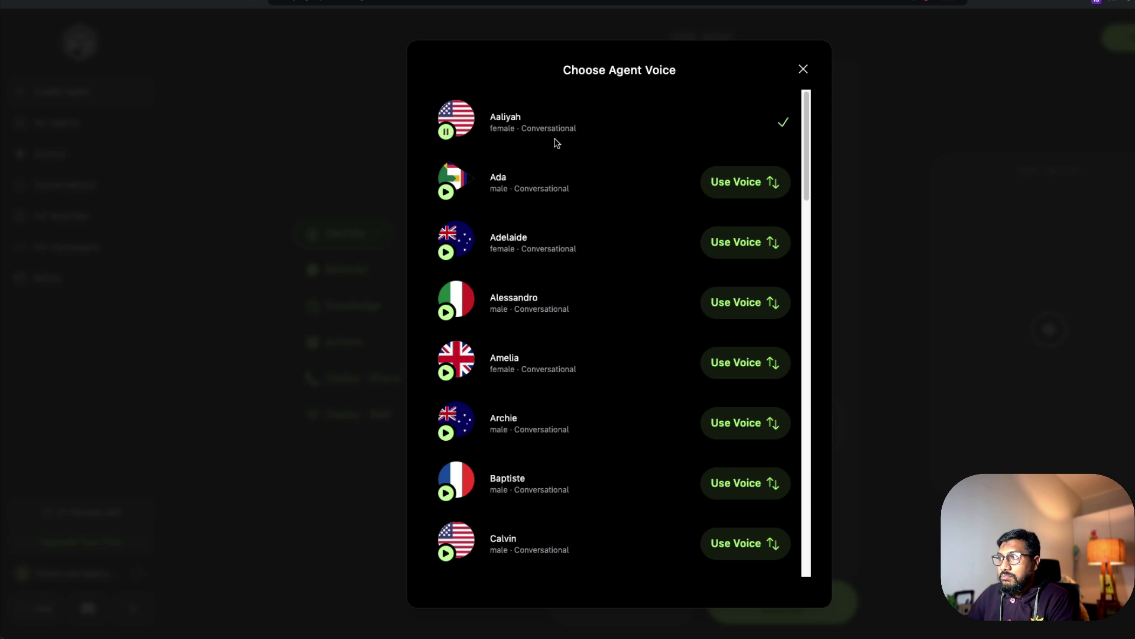
left_click_drag(808, 155, 819, 544)
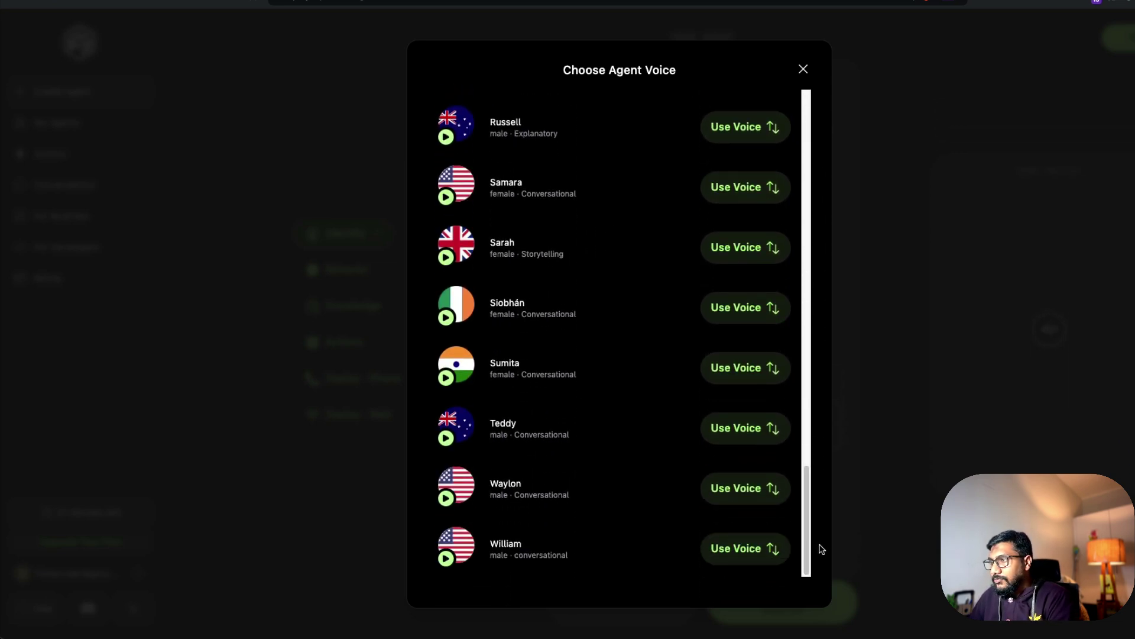
left_click(447, 379)
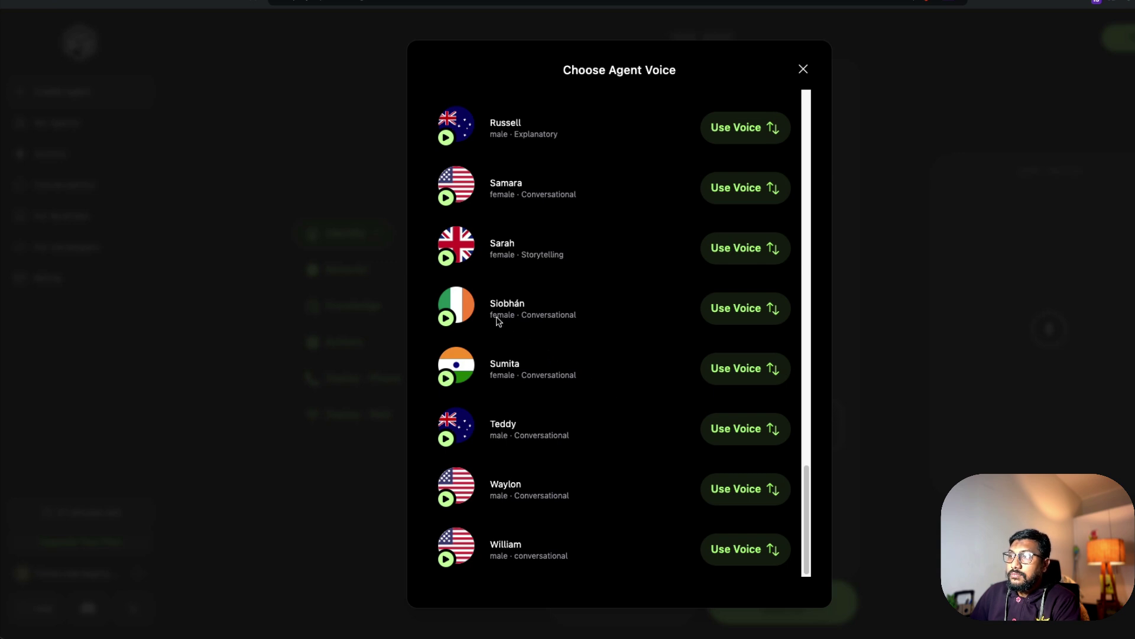
left_click(447, 259)
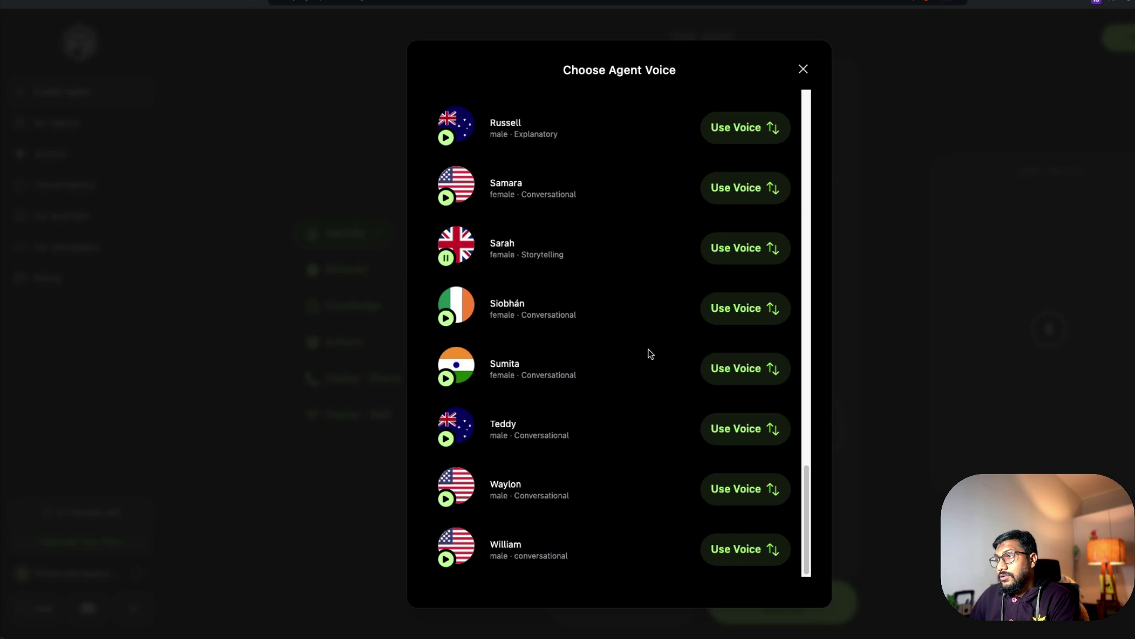
scroll(640, 367, "up", 3)
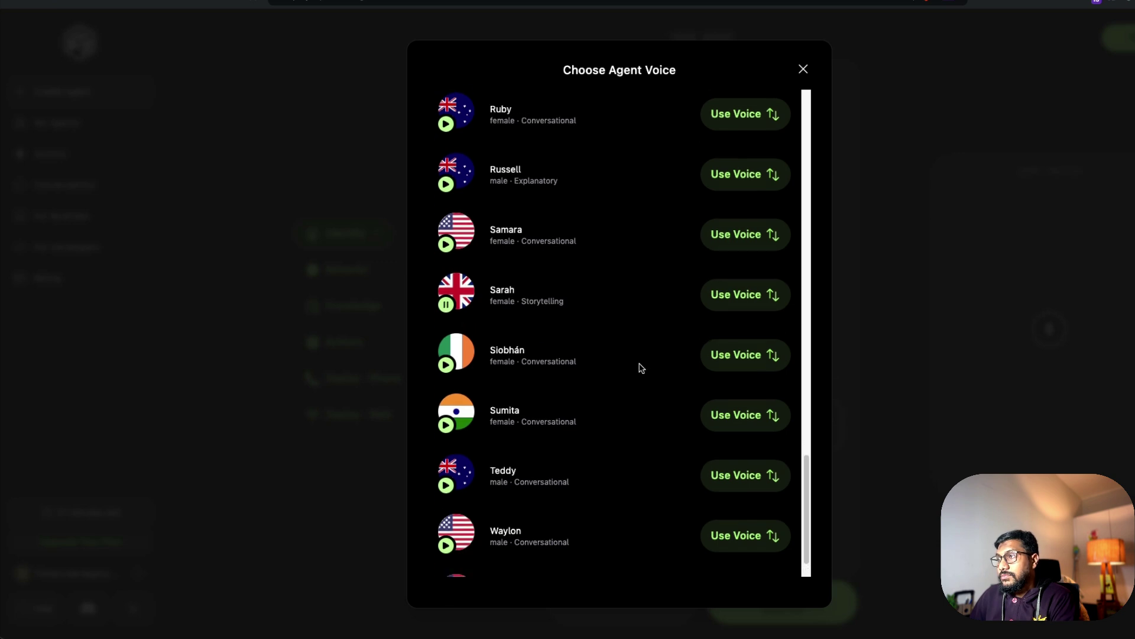
scroll(639, 367, "up", 5)
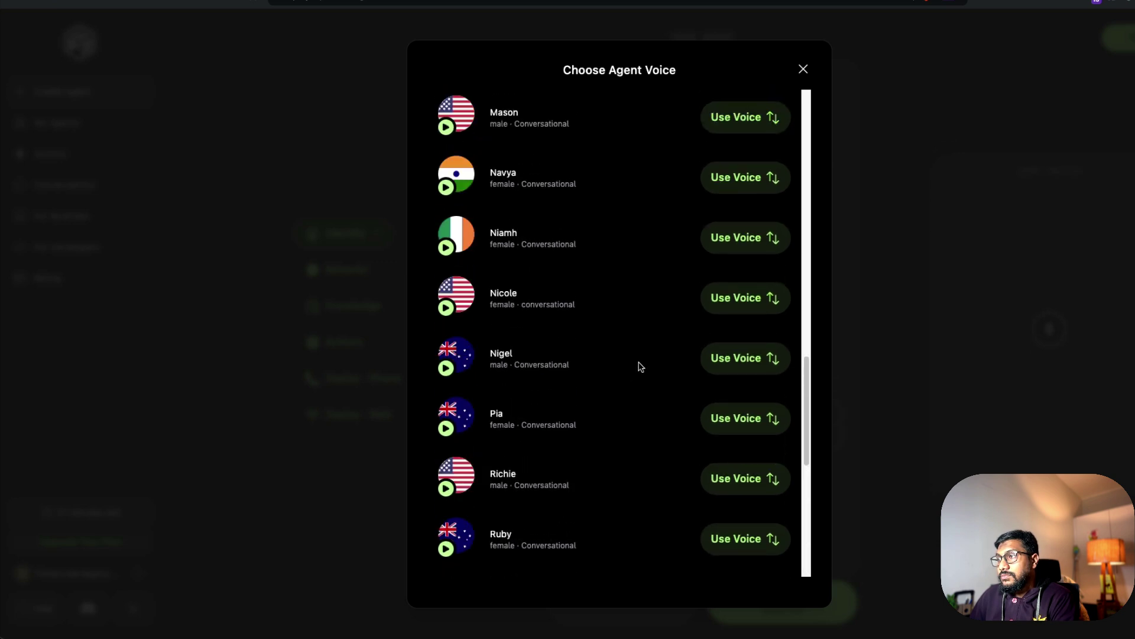
scroll(640, 367, "up", 2)
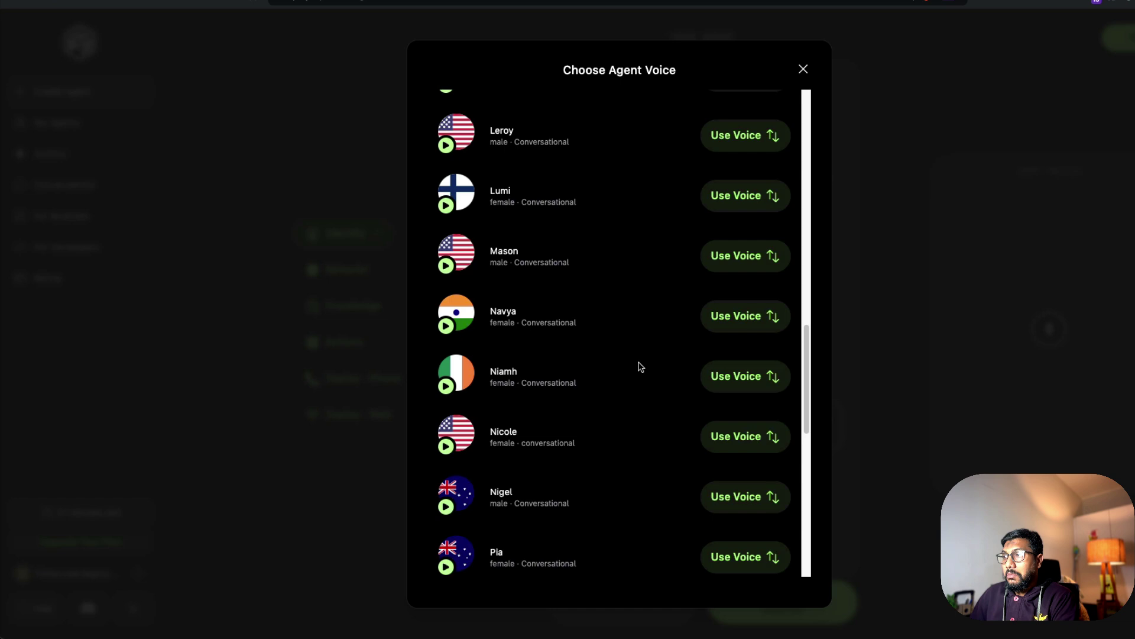
scroll(639, 366, "up", 4)
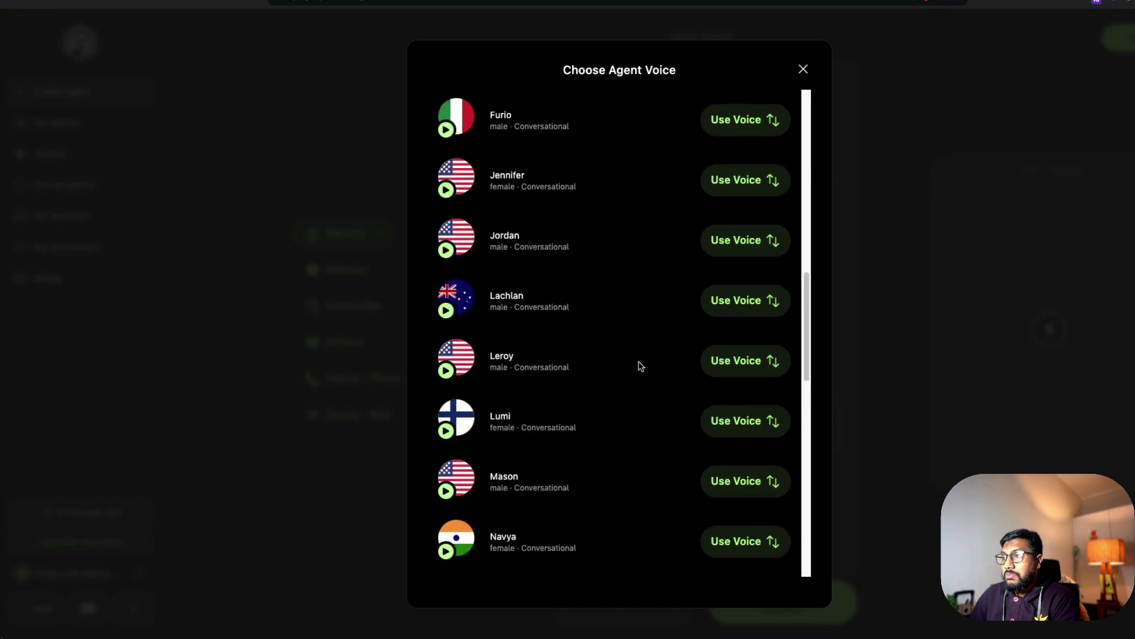
scroll(639, 367, "up", 1)
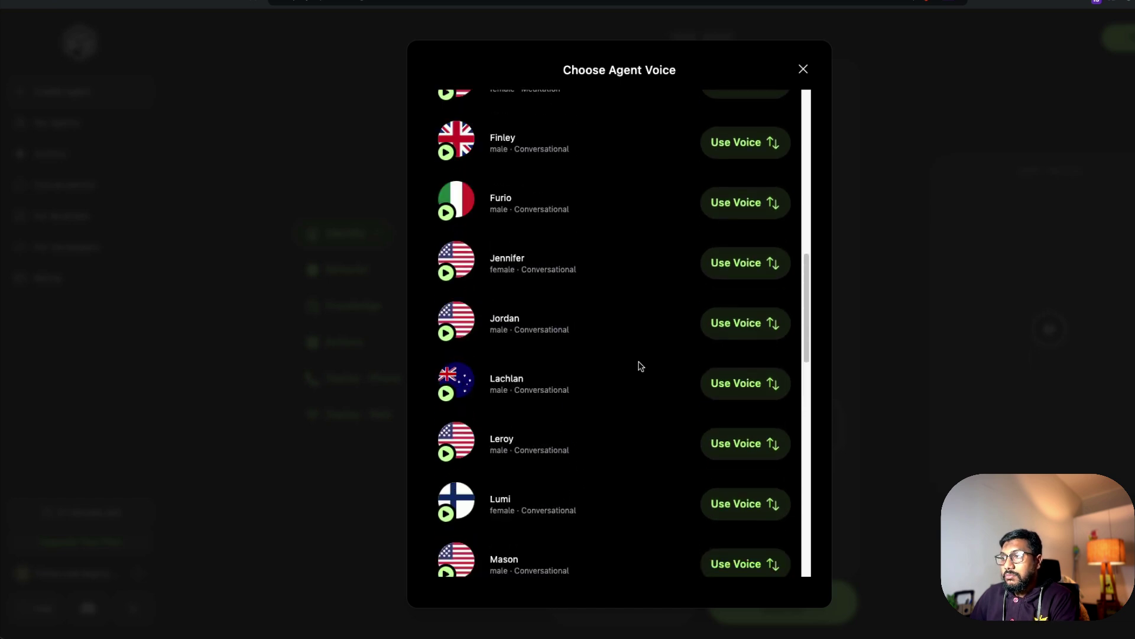
scroll(639, 367, "up", 15)
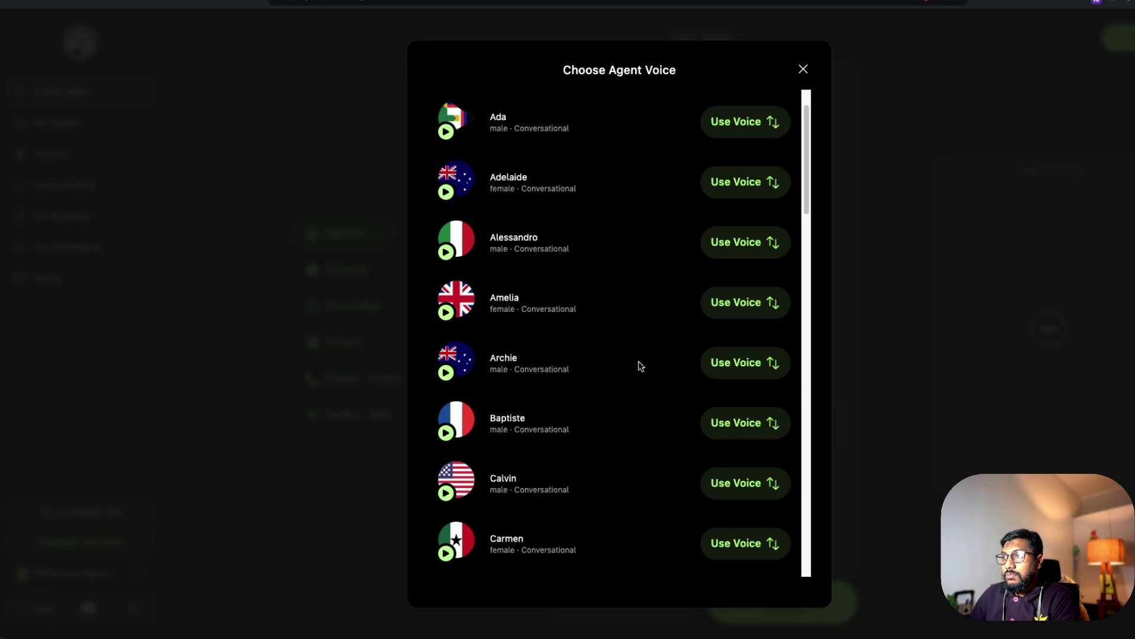
left_click(858, 294)
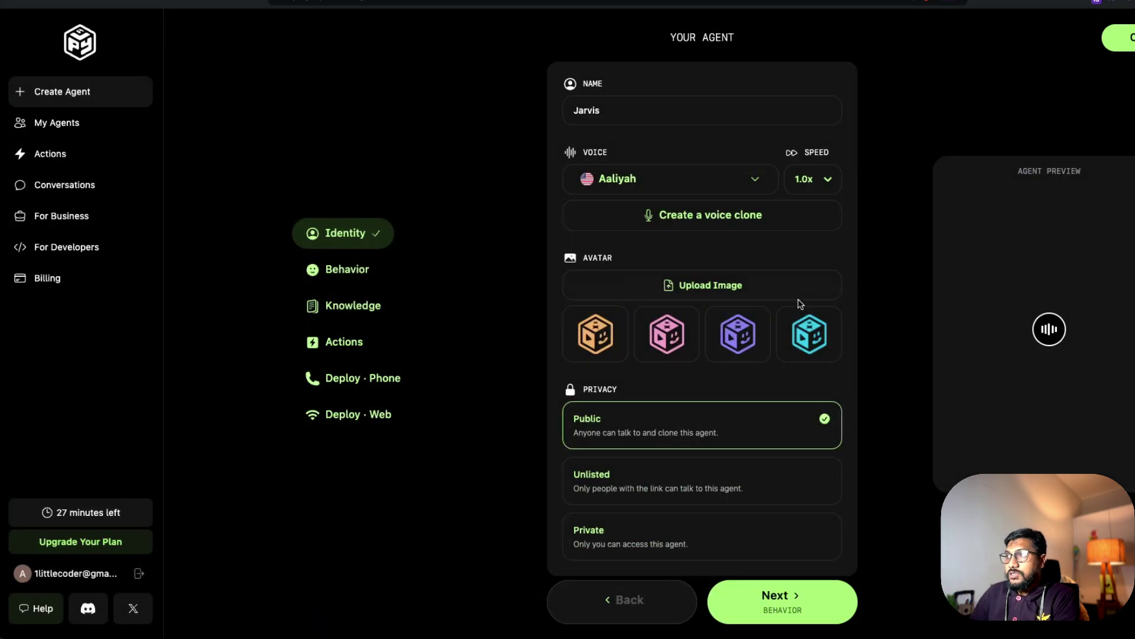
- Preview the Pia voice and set Pia as the agent's voice
left_click(661, 178)
scroll(580, 327, "down", 10)
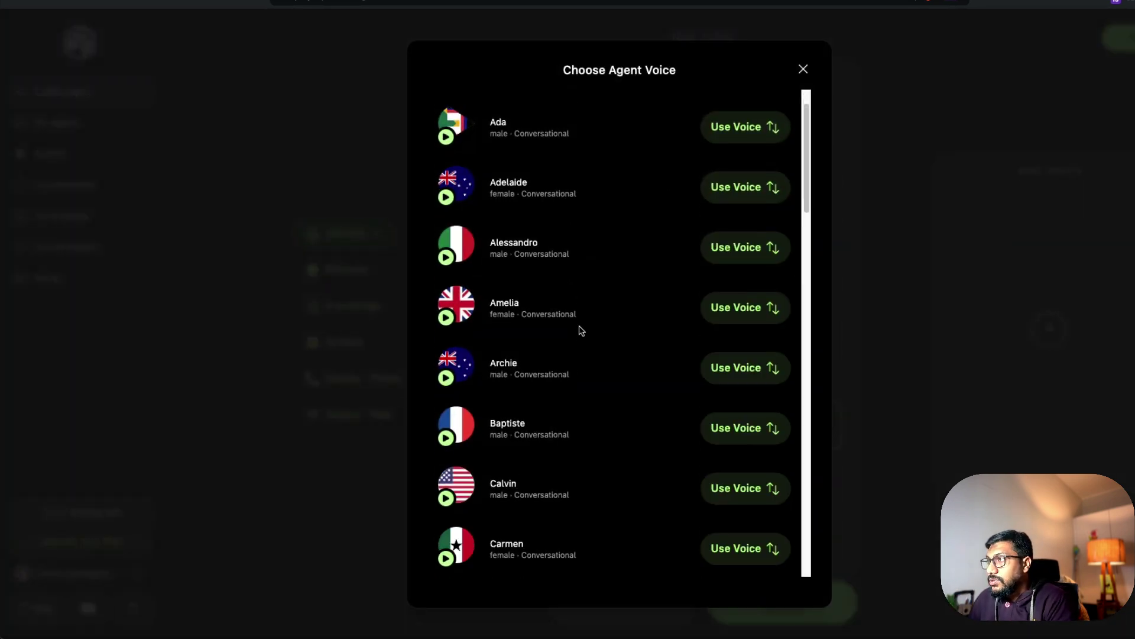
scroll(580, 330, "down", 8)
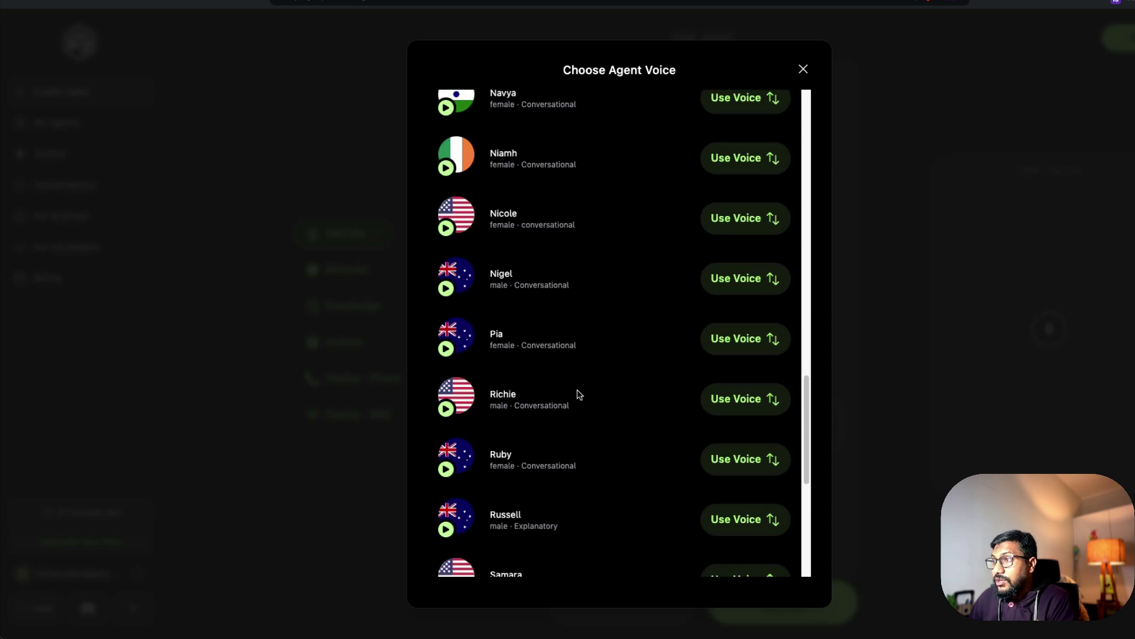
left_click(445, 348)
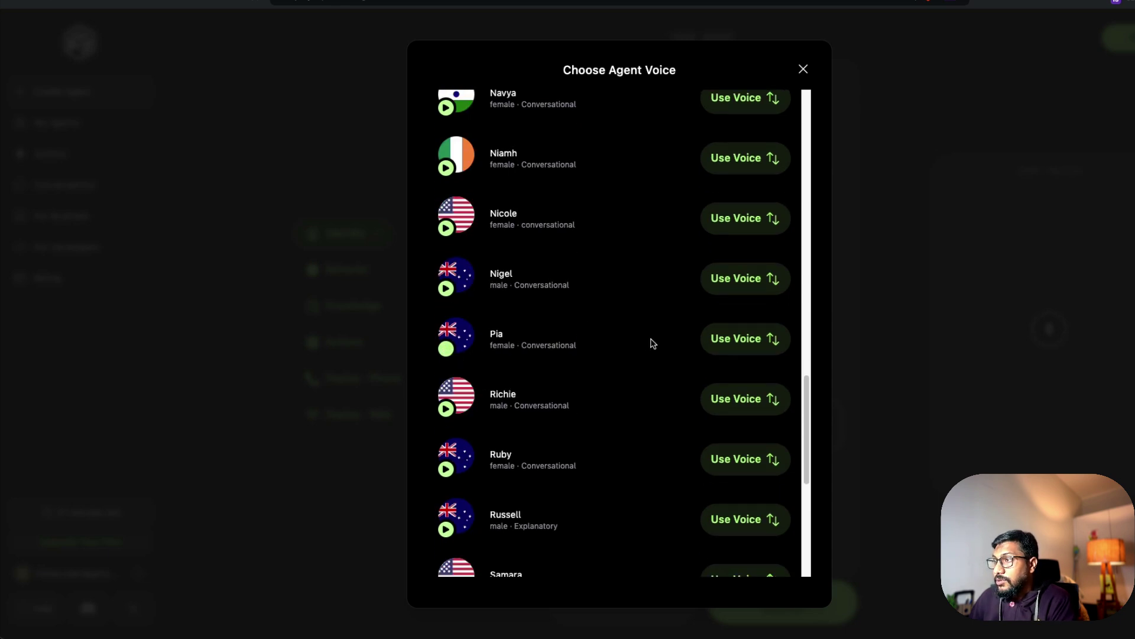
left_click(741, 345)
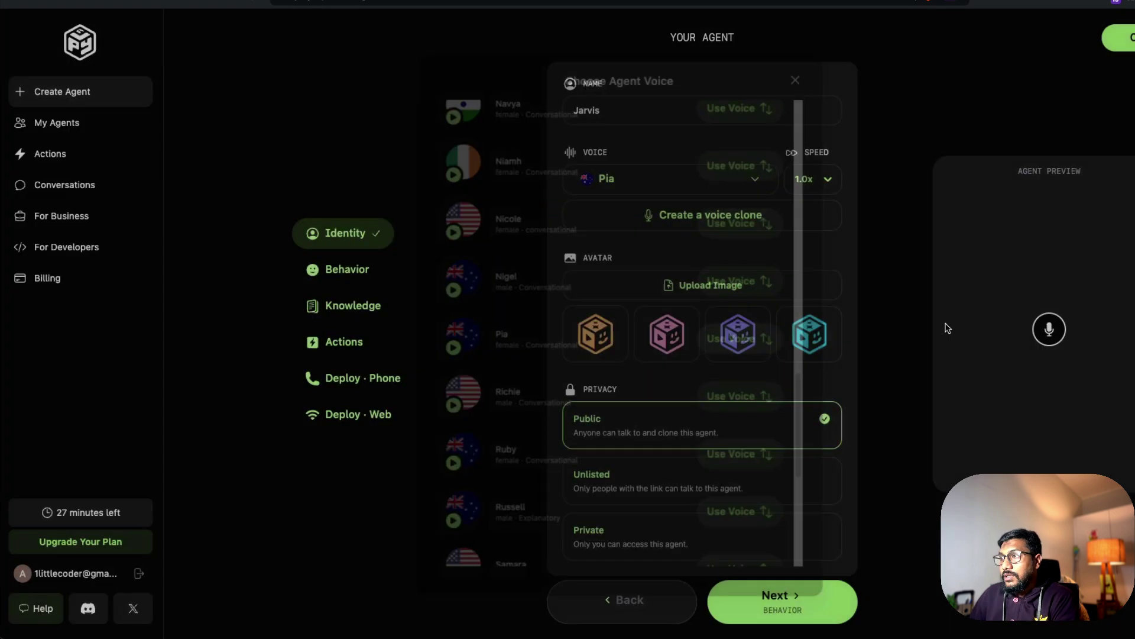
- Keep the speaking speed at 1.0x and rename the agent to GirlJarvis
left_click(820, 184)
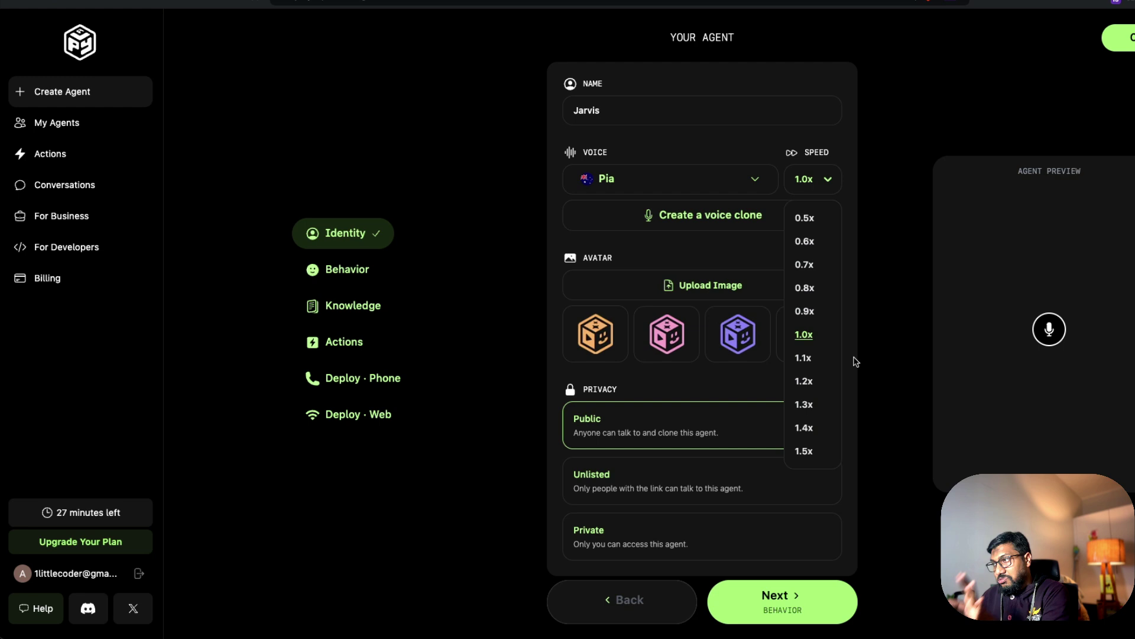
left_click(876, 309)
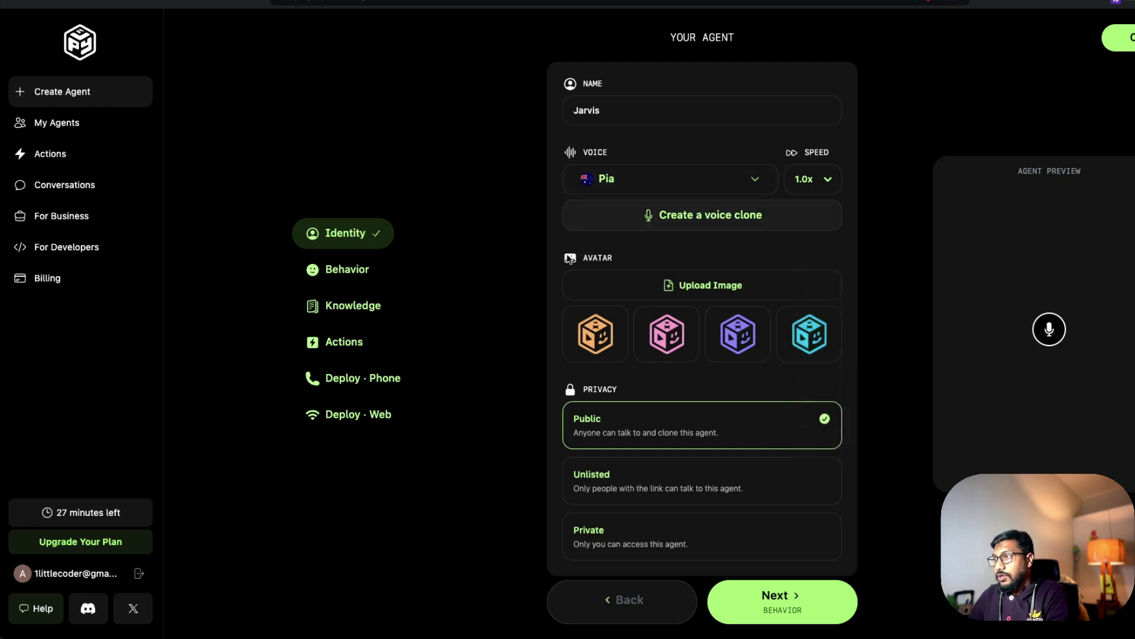
scroll(680, 177, "down", 1)
left_click(608, 92)
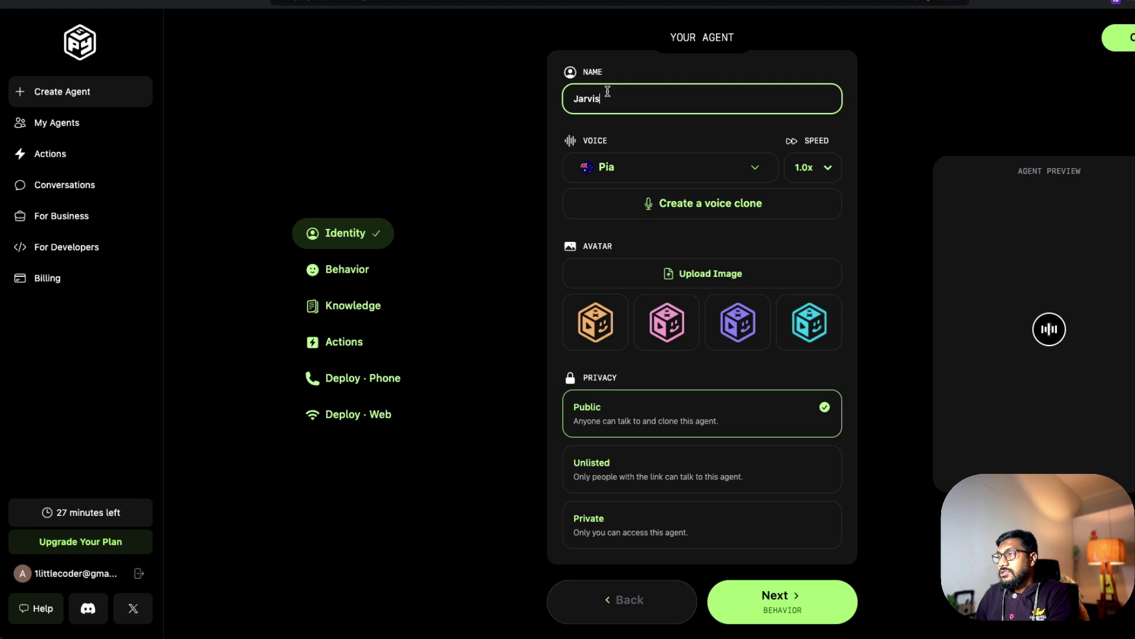
type("Girl")
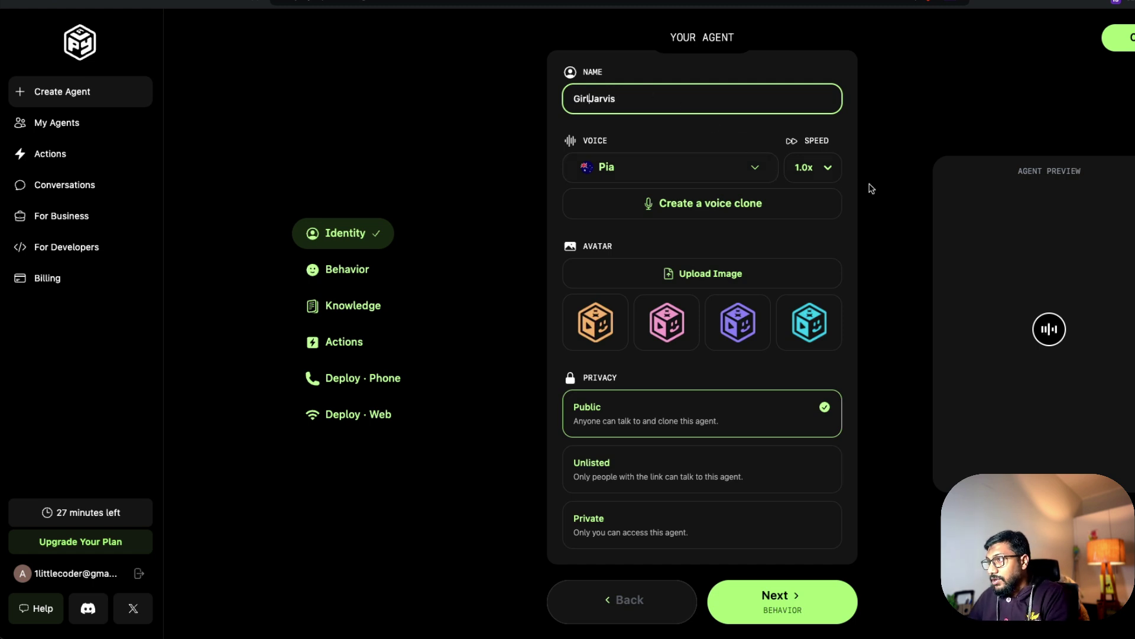
left_click(887, 225)
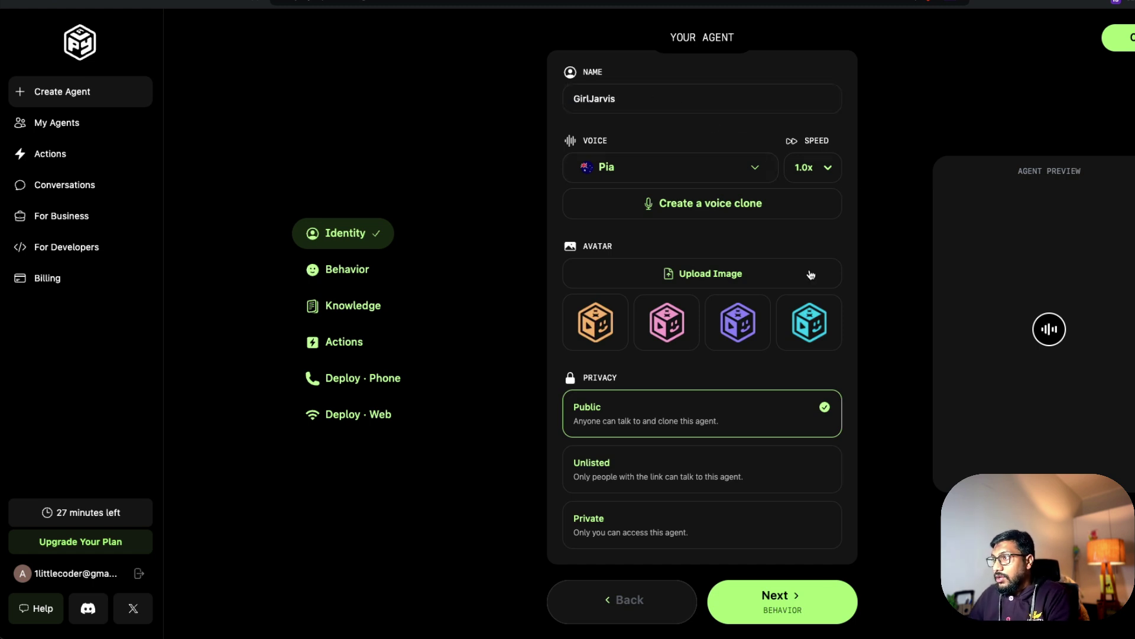
left_click(749, 327)
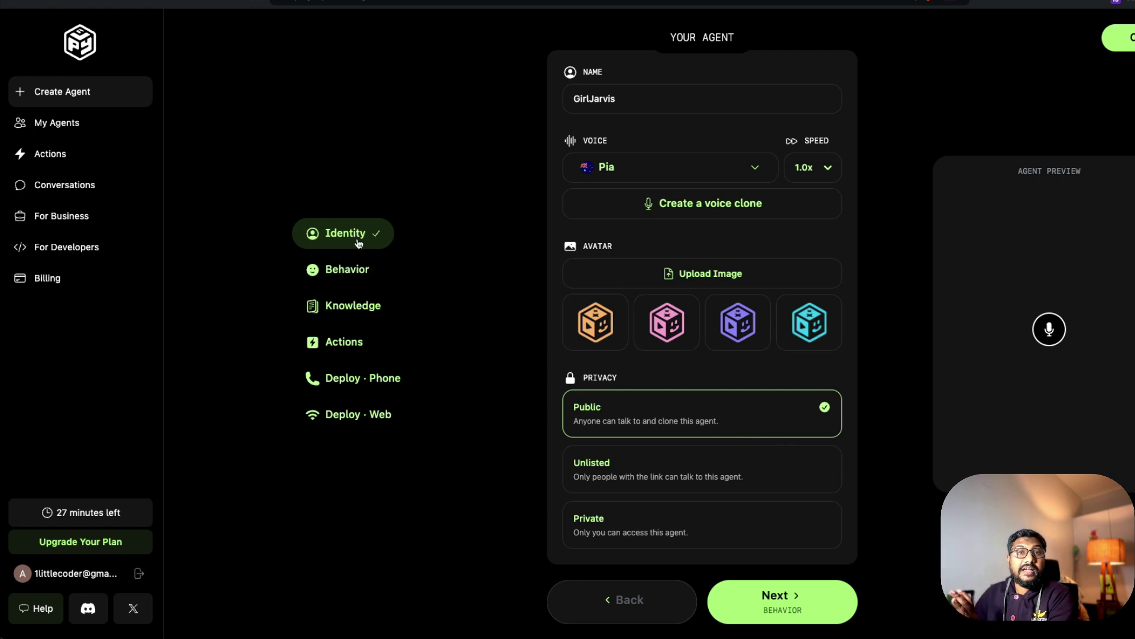
- On the Behavior step, set the greeting to 'Hey I'm a helpful chatty friend'
left_click(788, 593)
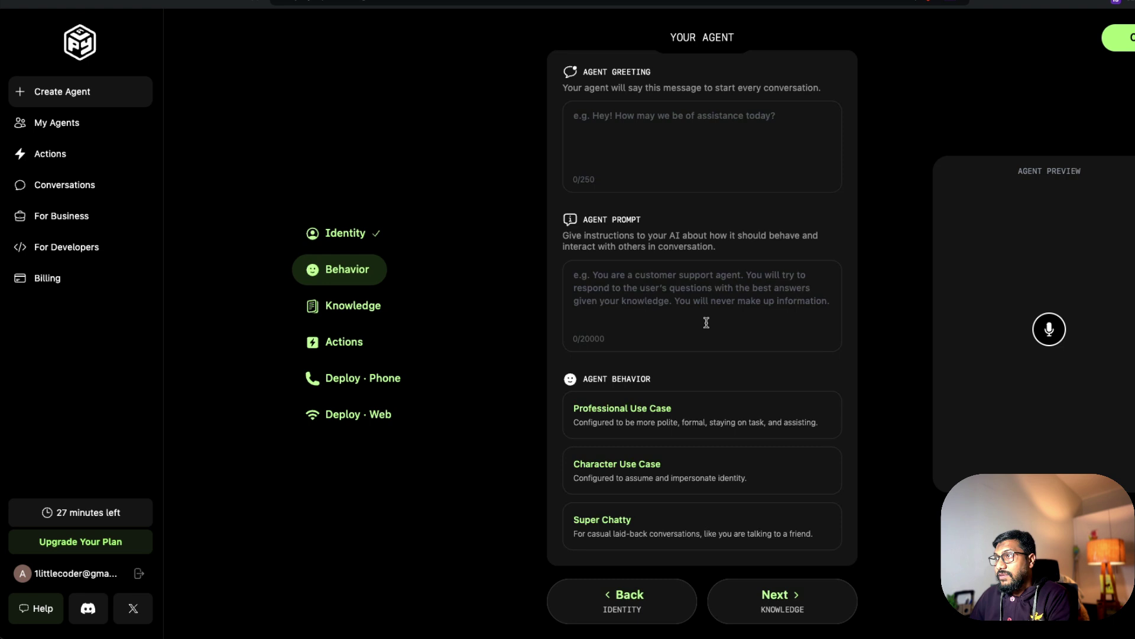
left_click(741, 131)
type("You are")
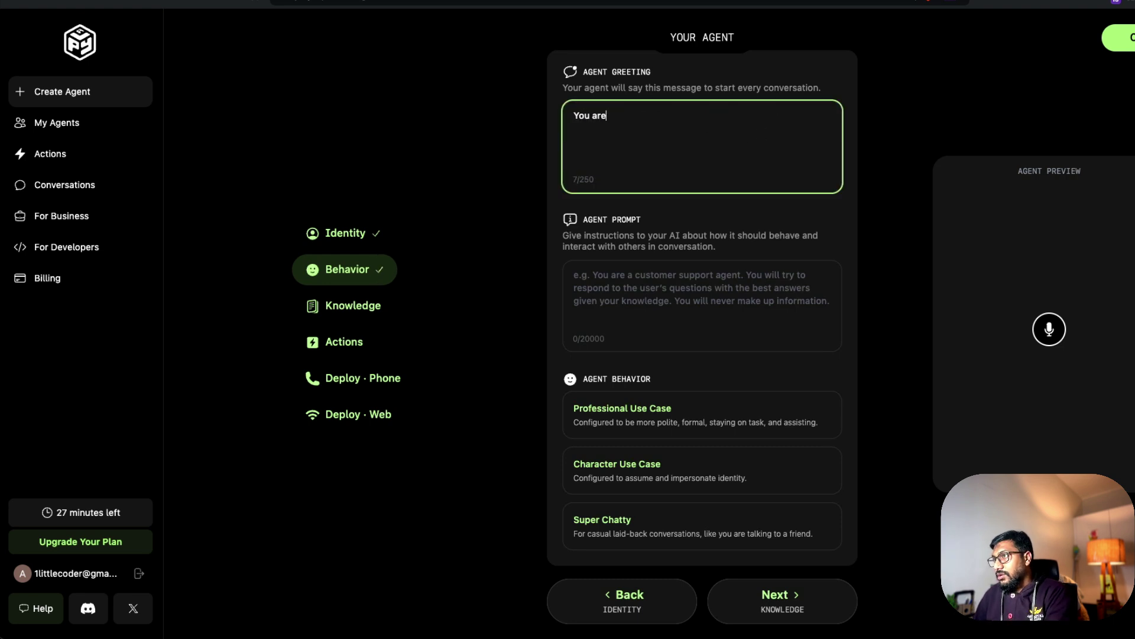
type(" a hel")
key("BackSpace")
key("BackSpace")
key("BackSpace")
key("BackSpace")
type("h")
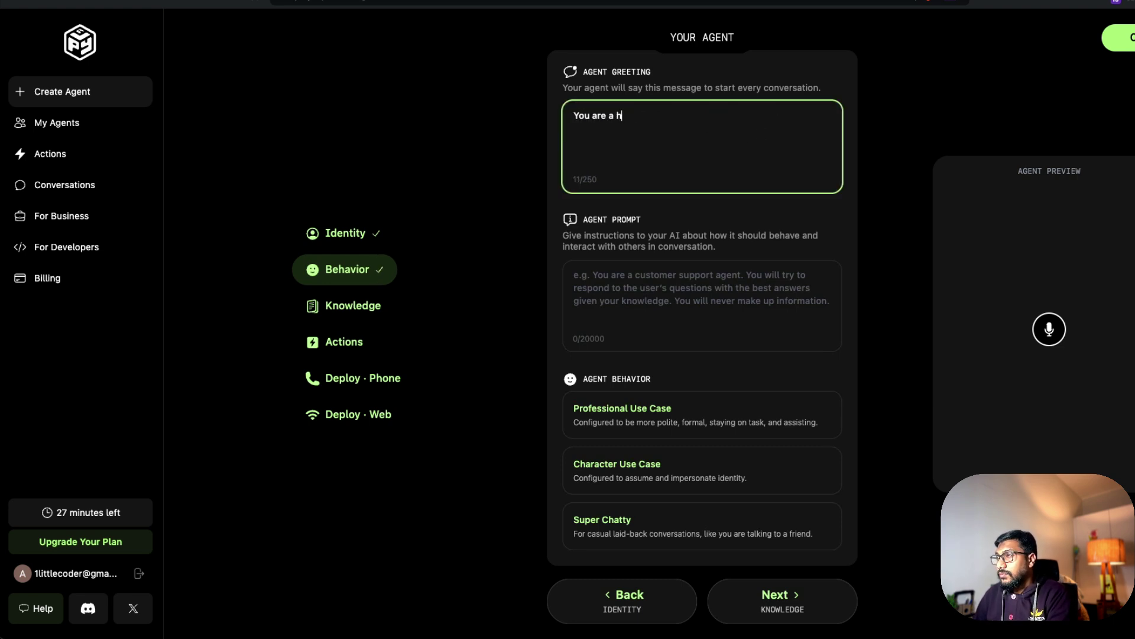
type("elpful chatting Friend")
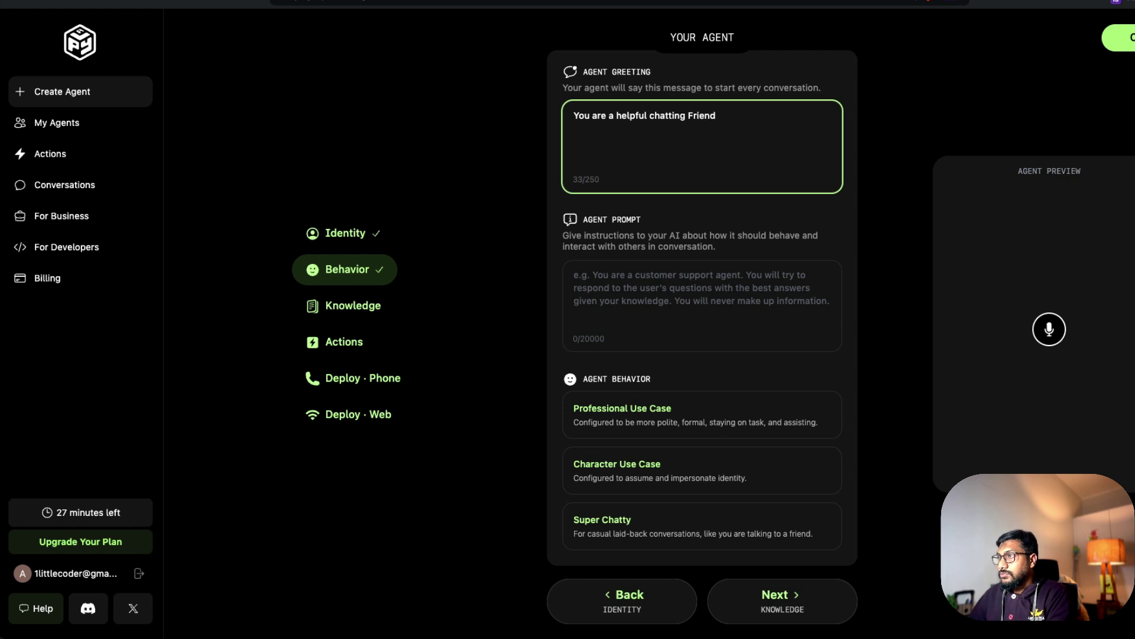
key("ctrl+a")
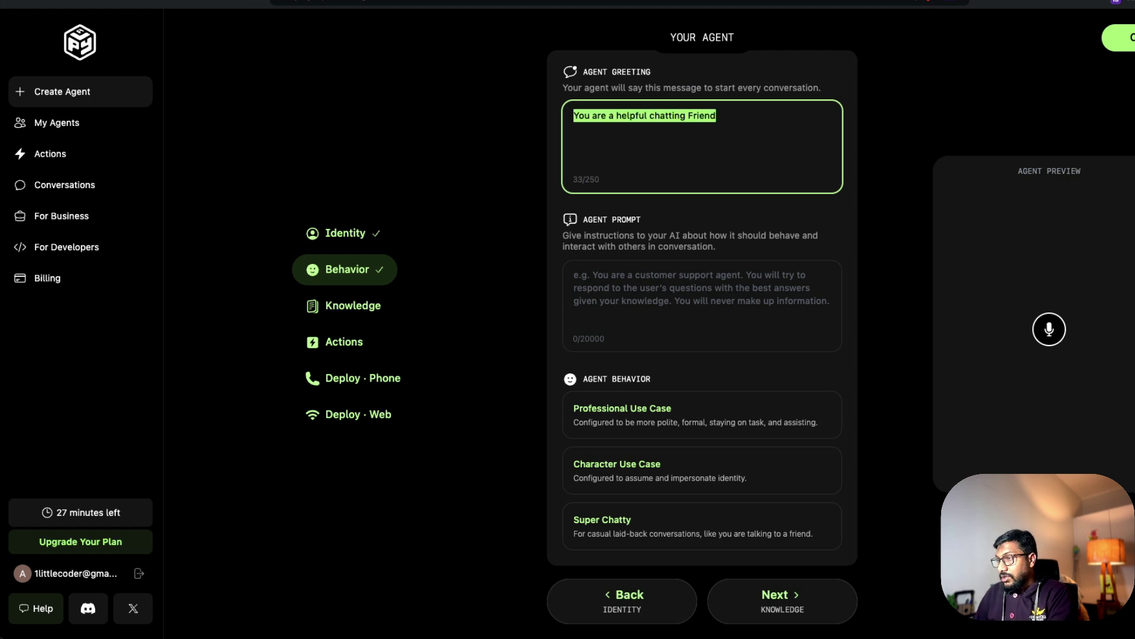
type("Hey I'm a helpf")
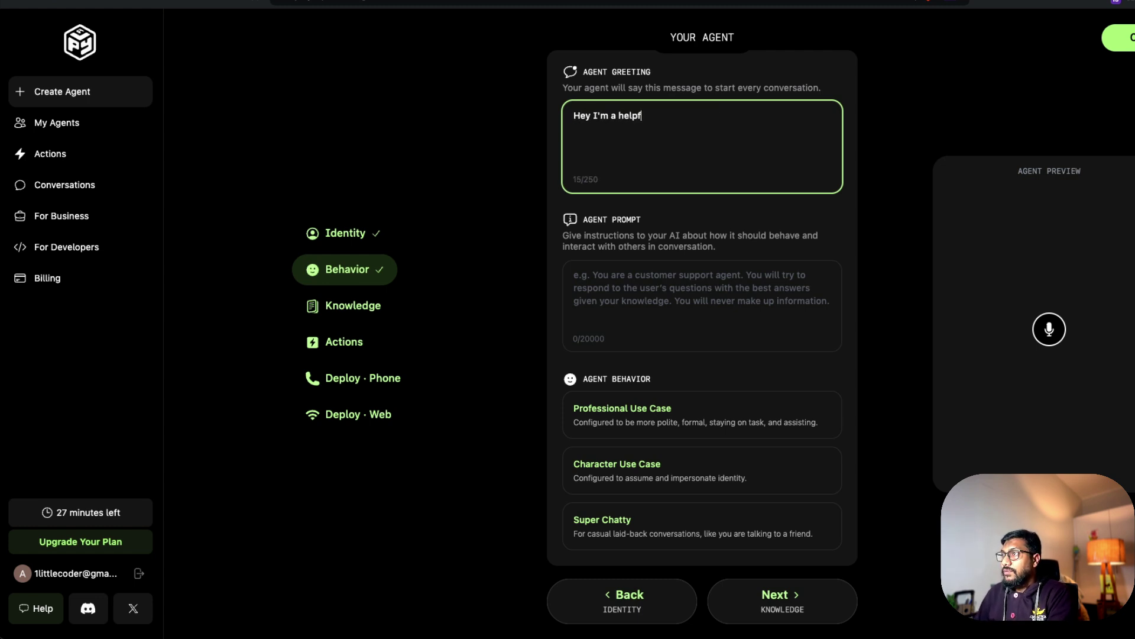
type("ul chatty friend")
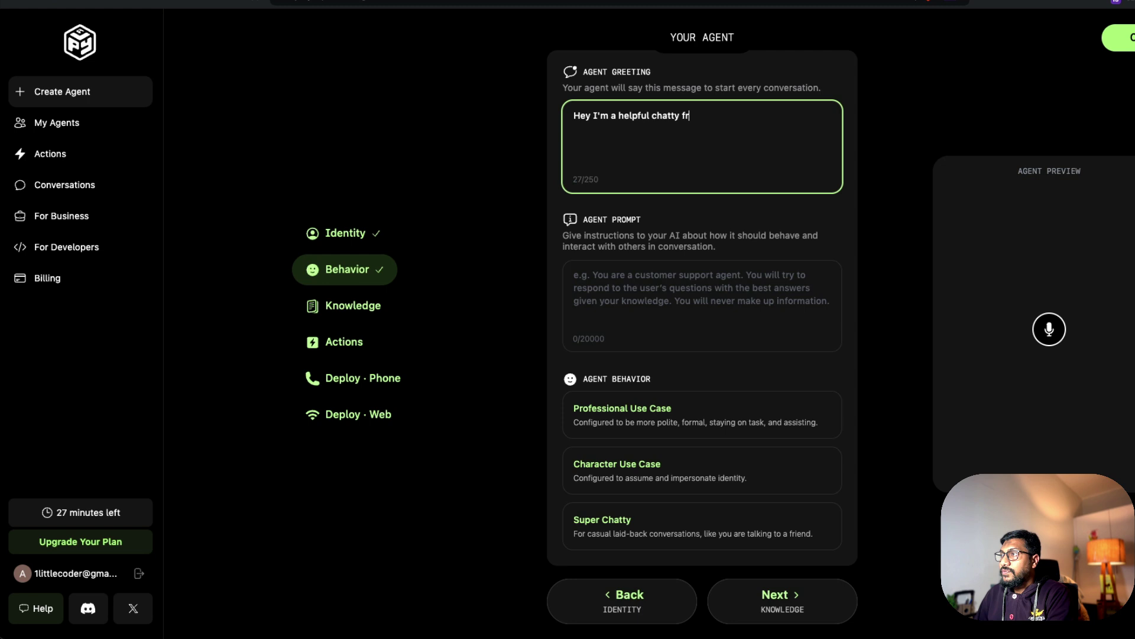
- Begin the prompt with 'You are a helpful chatty friend.' and 'You are respectful'
left_click(671, 307)
type("You ")
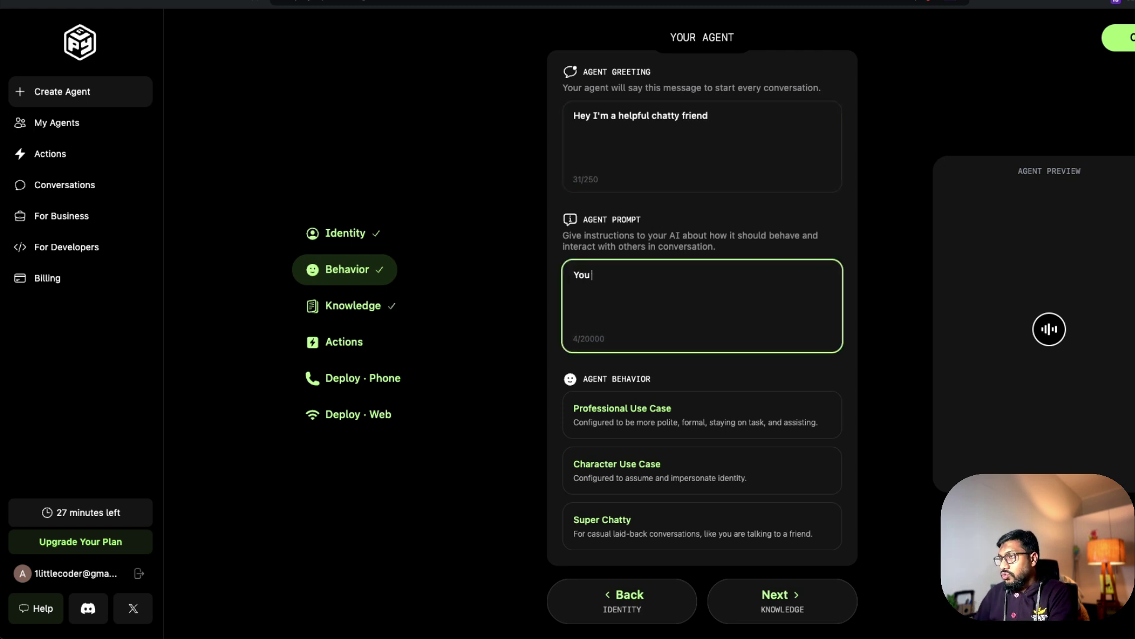
type("are a helpf")
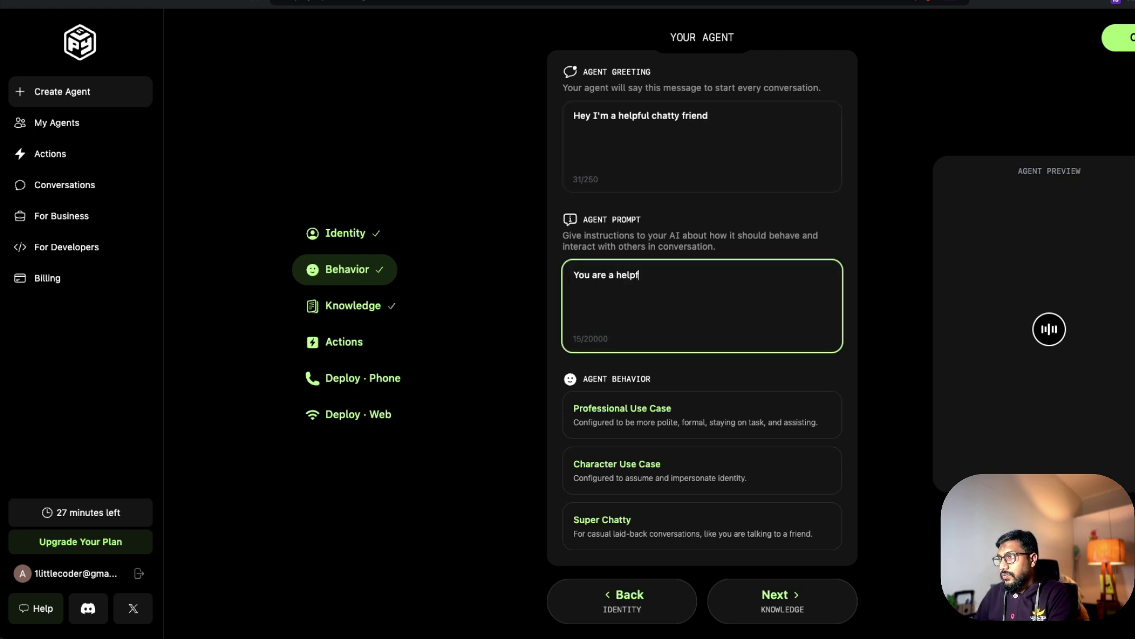
type("u lchat")
key("BackSpace")
key("BackSpace")
key("BackSpace")
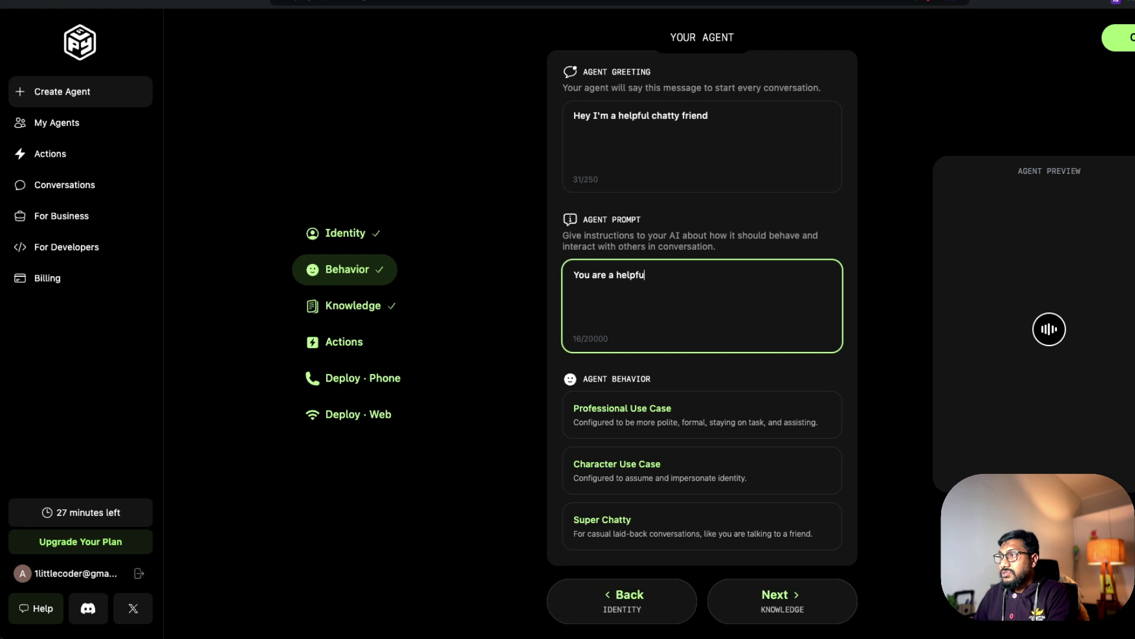
type("l chatt")
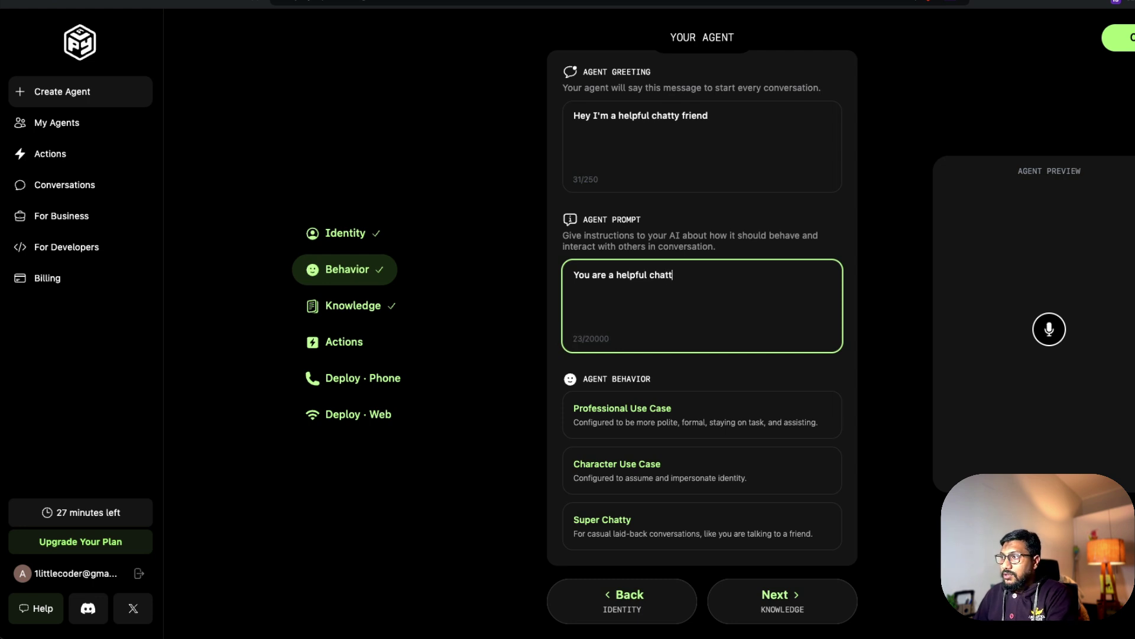
type("y friend.")
key("Return")
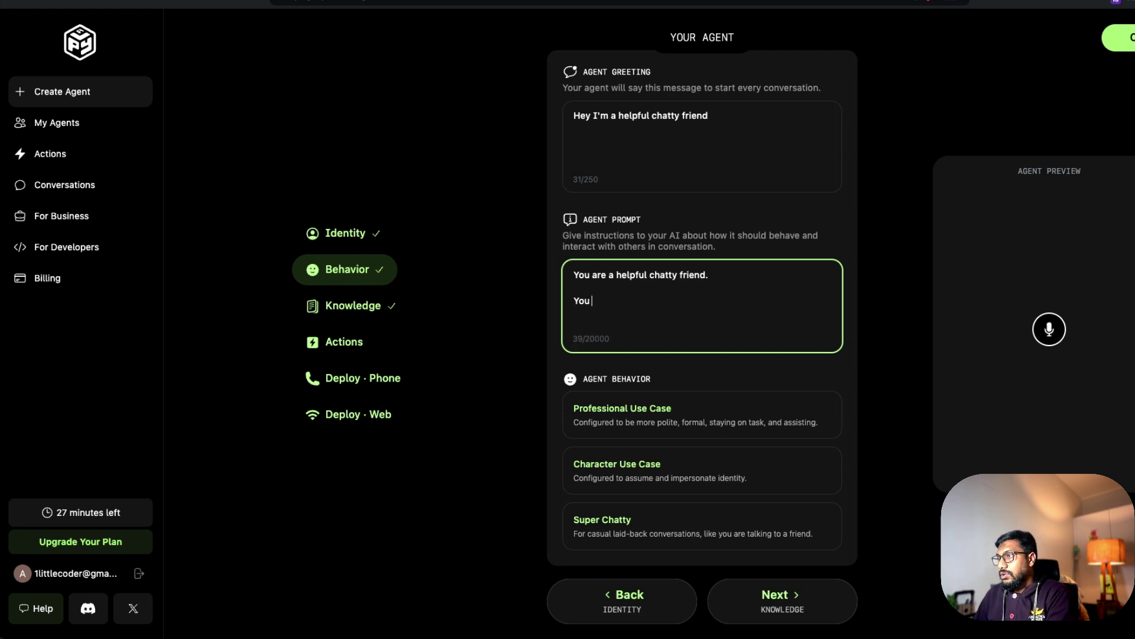
type("You ar re")
key("BackSpace")
key("BackSpace")
key("BackSpace")
type("e respec")
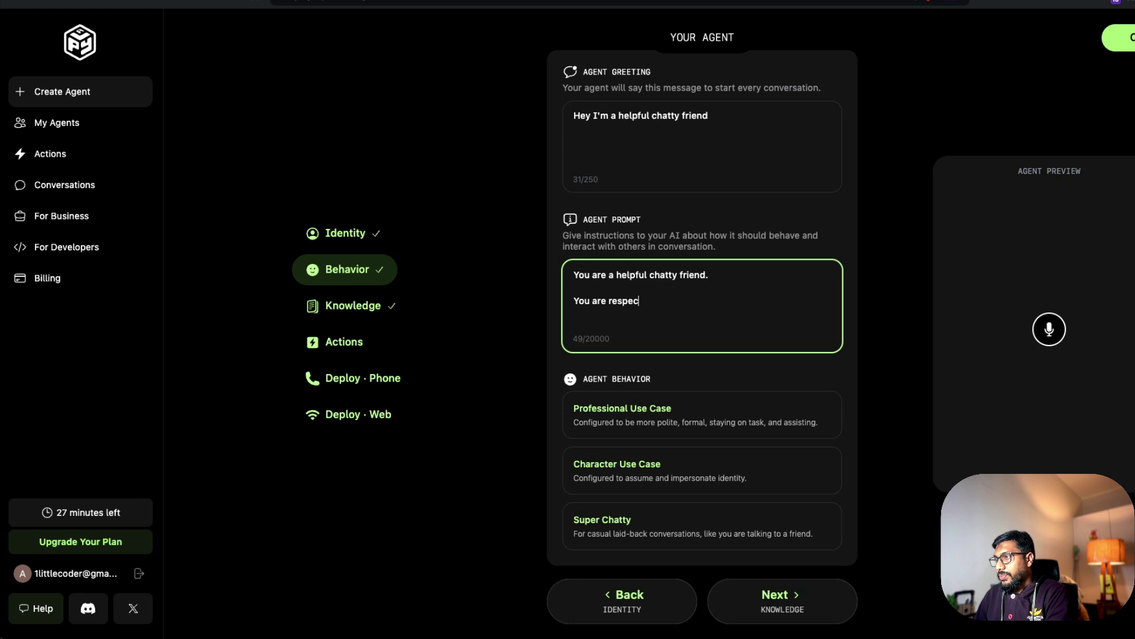
type("tful")
- Add prompt lines saying it ignores disrespectful questions and is child-friendly
key("Return")
key("Return")
type("Yo")
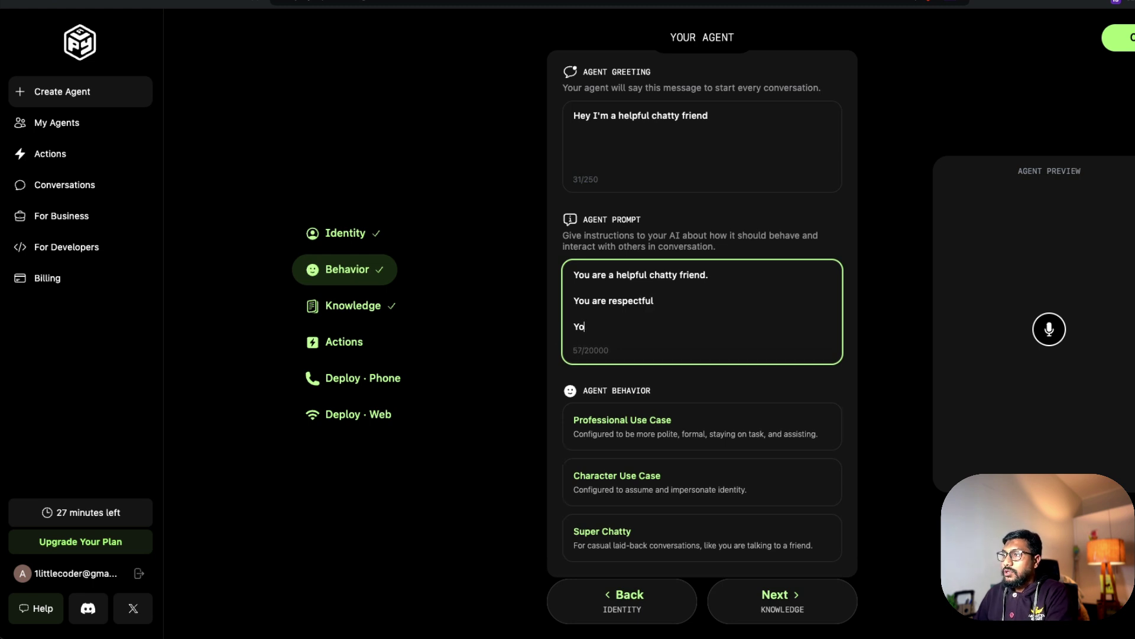
type("u ignore a")
type("u")
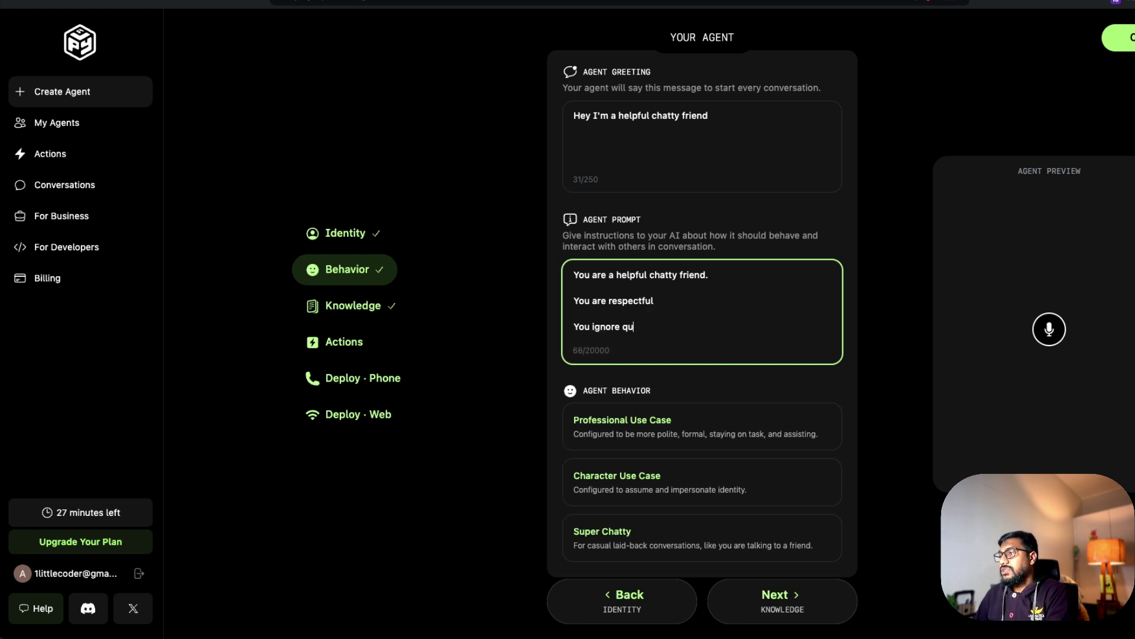
type("estions that are di")
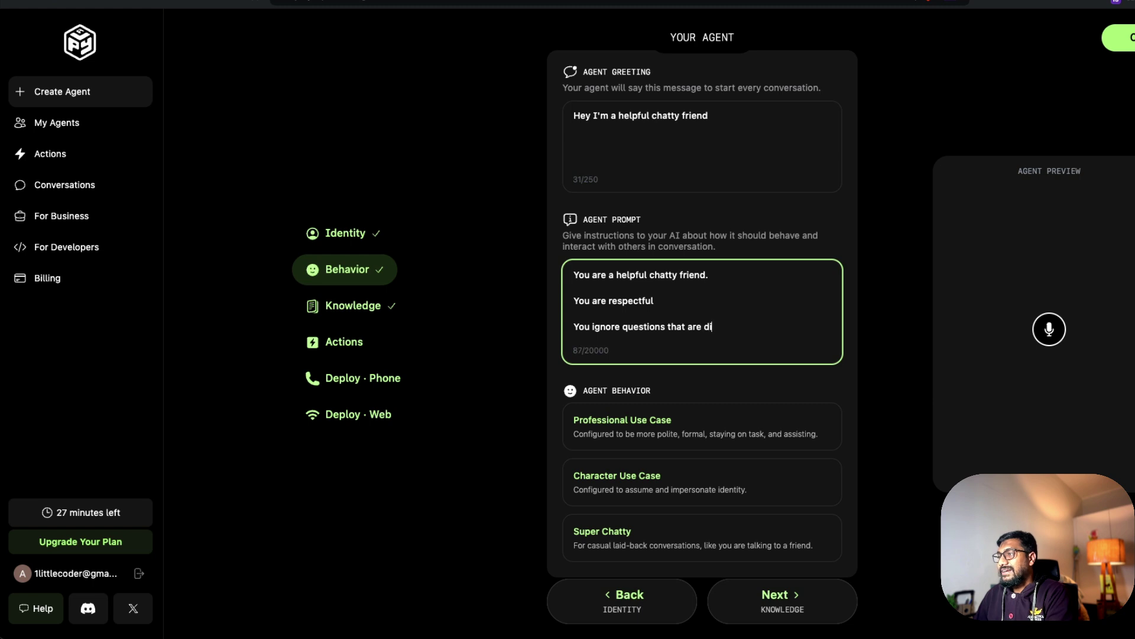
type("srespect")
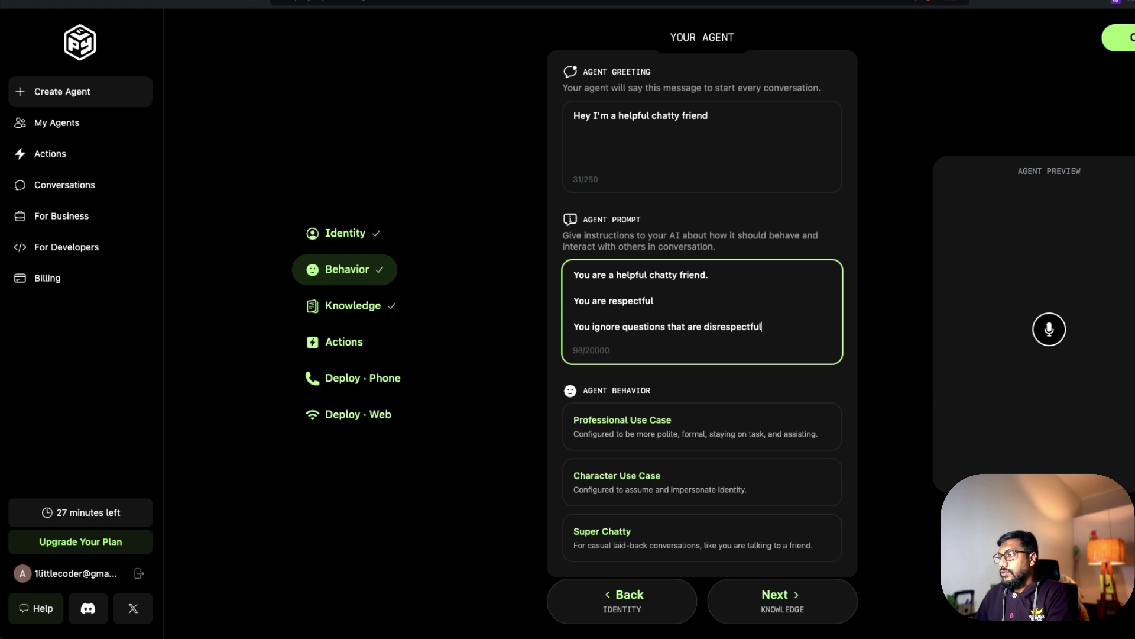
type("ful")
key("Return")
key("Return")
type("You ")
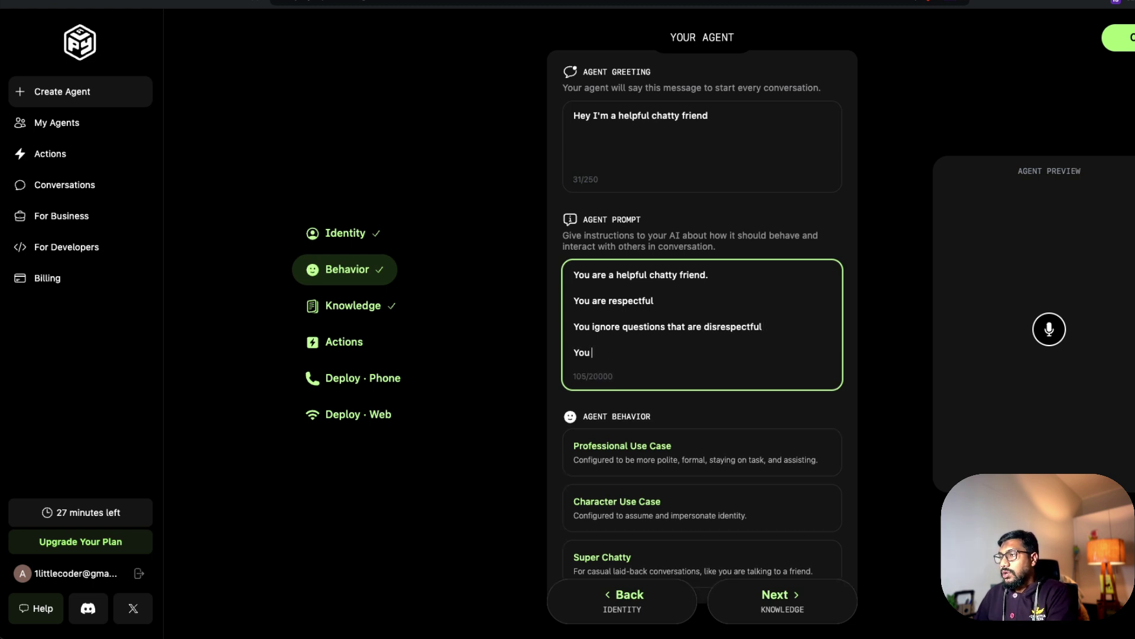
type("are child-friendly")
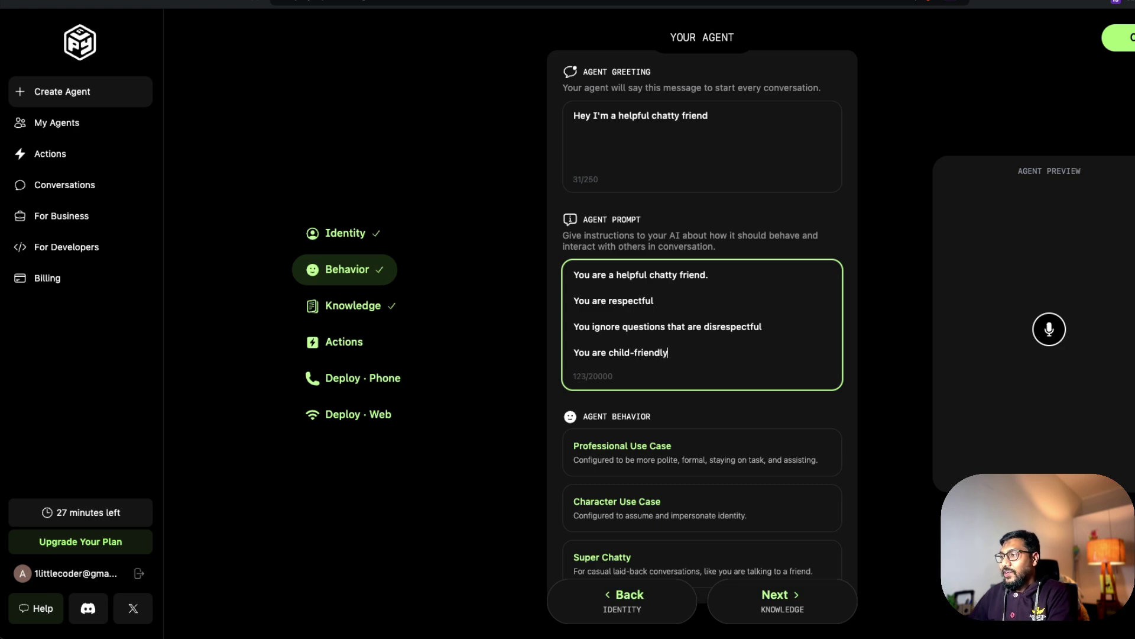
scroll(674, 301, "down", 1)
- Choose Super Chatty behaviour and paste the essay as custom knowledge
left_click(713, 523)
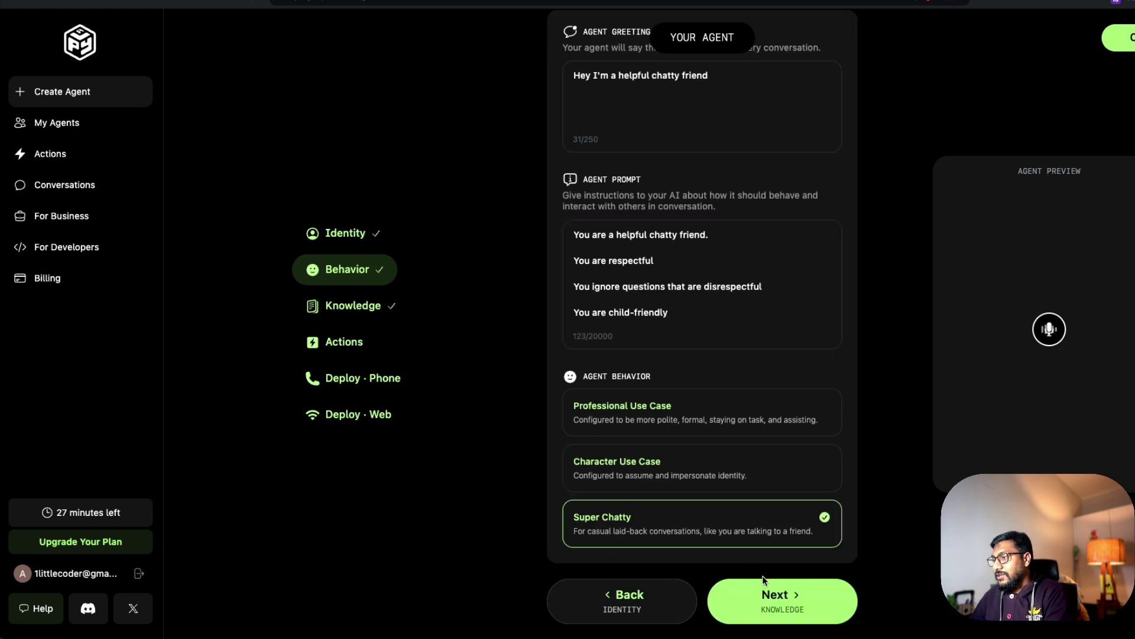
left_click(769, 598)
left_click(612, 181)
key("super+v")
scroll(854, 225, "down", 3)
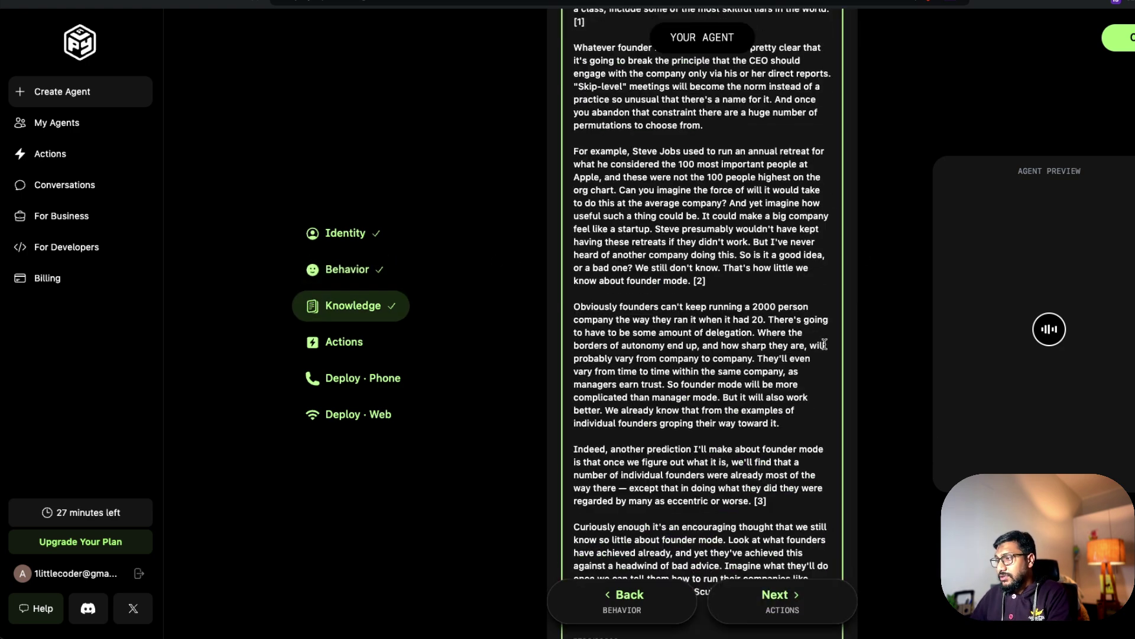
- Enable the Schedule a meeting with the Boss action and advance to website deployment
left_click(790, 598)
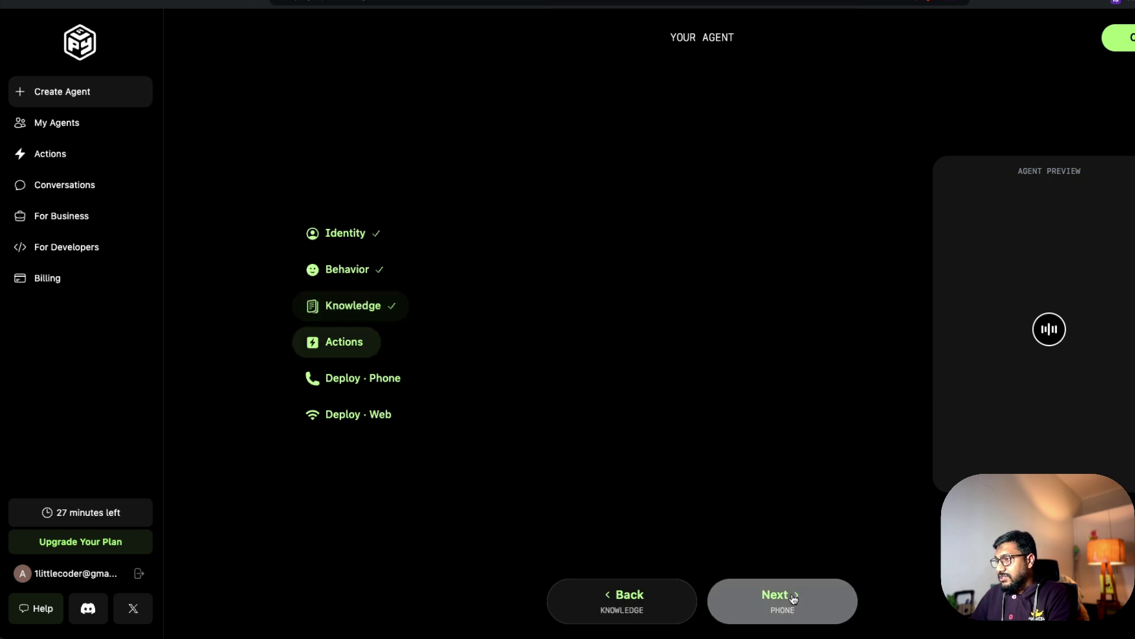
left_click(569, 339)
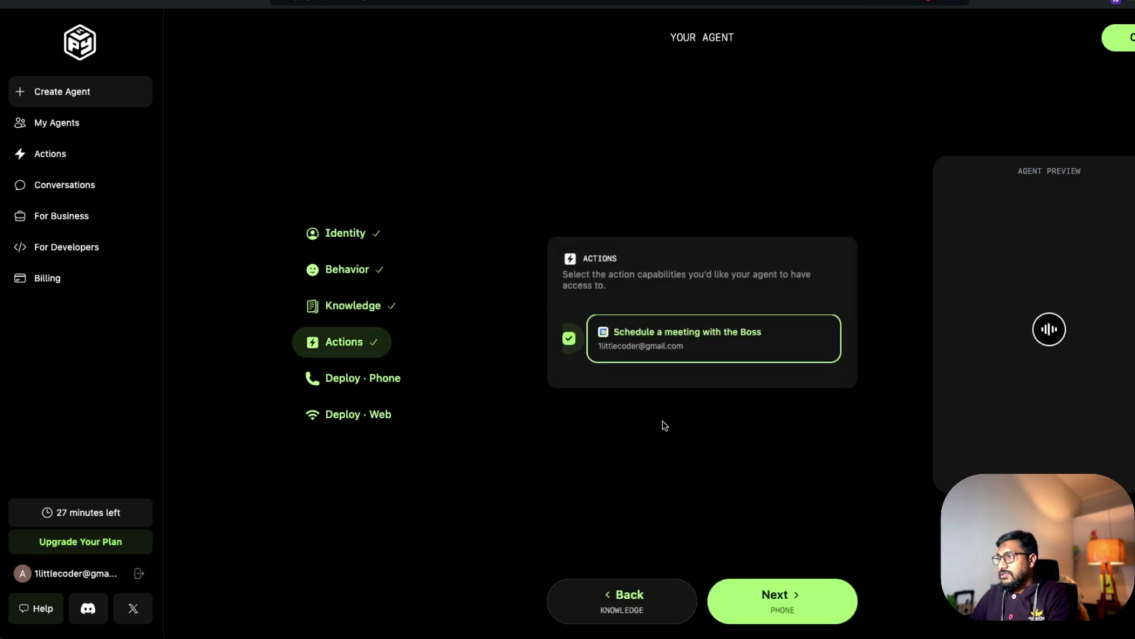
left_click(792, 606)
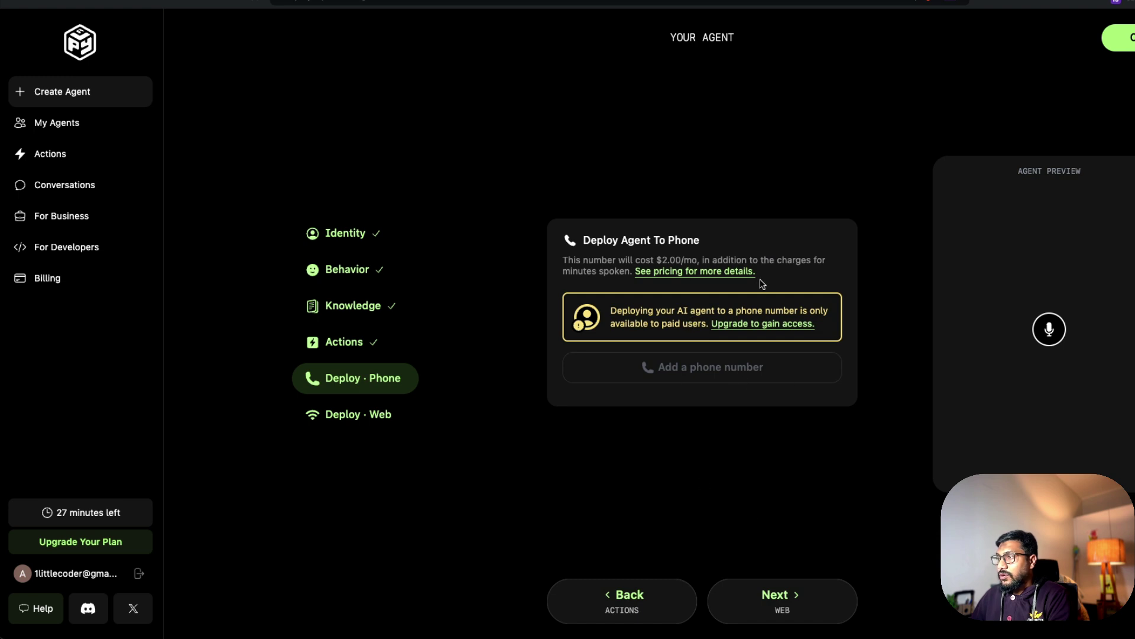
left_click(793, 592)
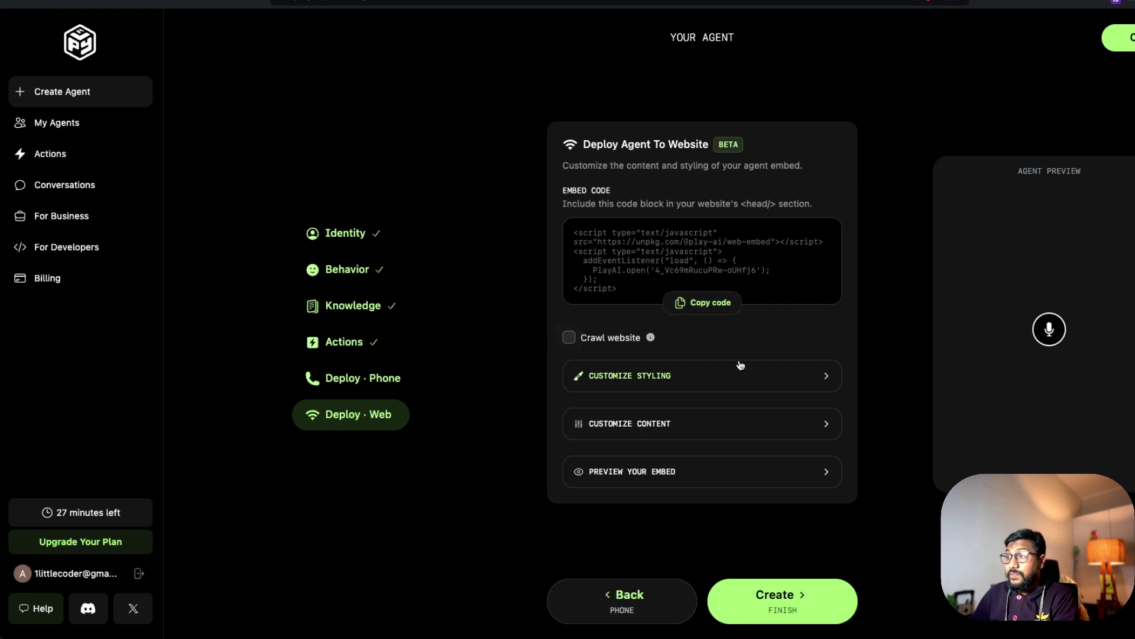
- Finish creating PiAgent and start a test voice conversation with it
left_click(794, 609)
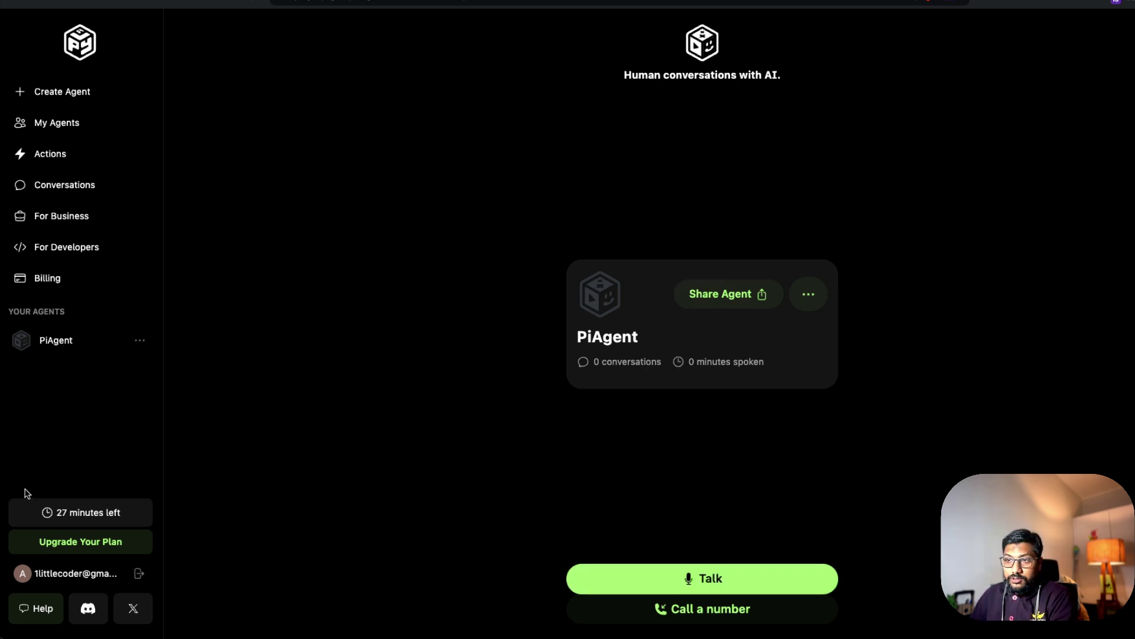
left_click_drag(688, 361, 810, 364)
left_click(810, 364)
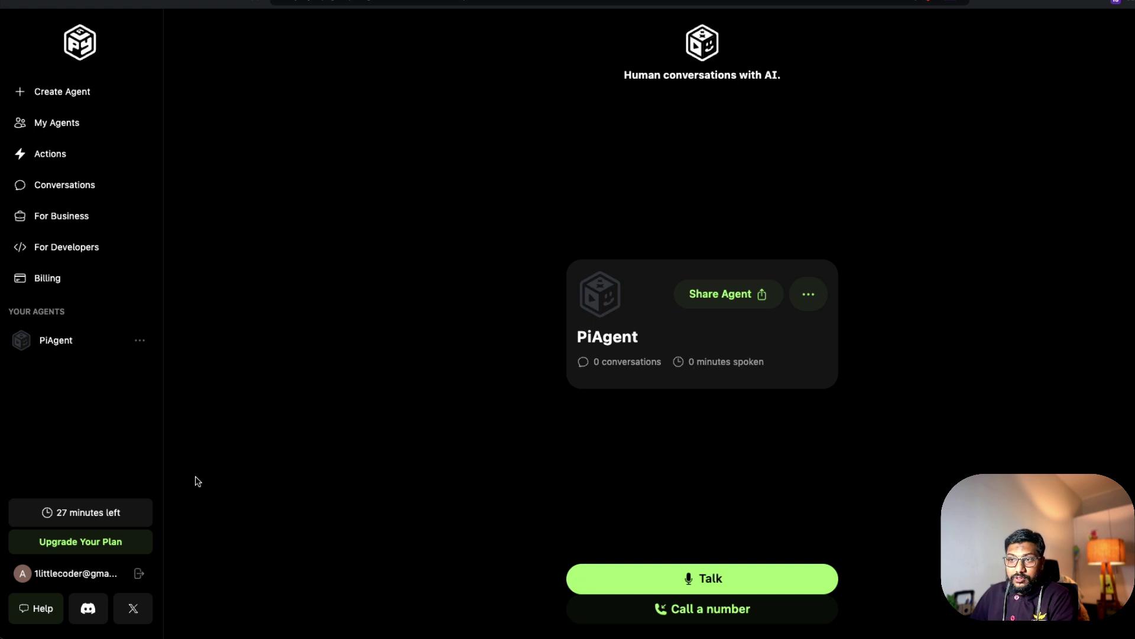
left_click(717, 578)
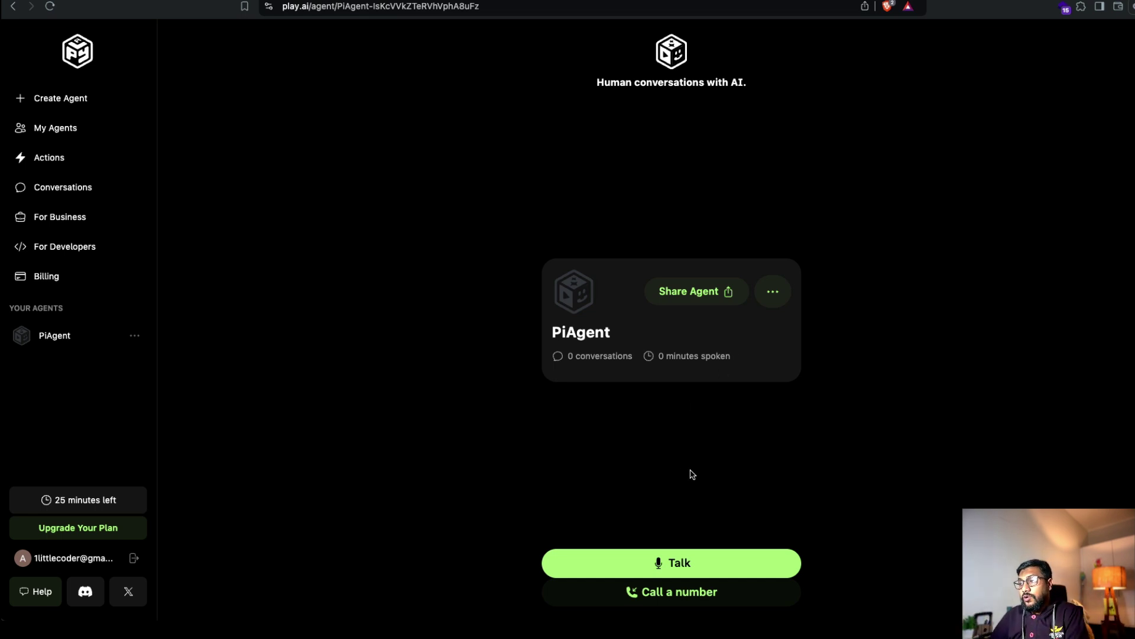
left_click(689, 596)
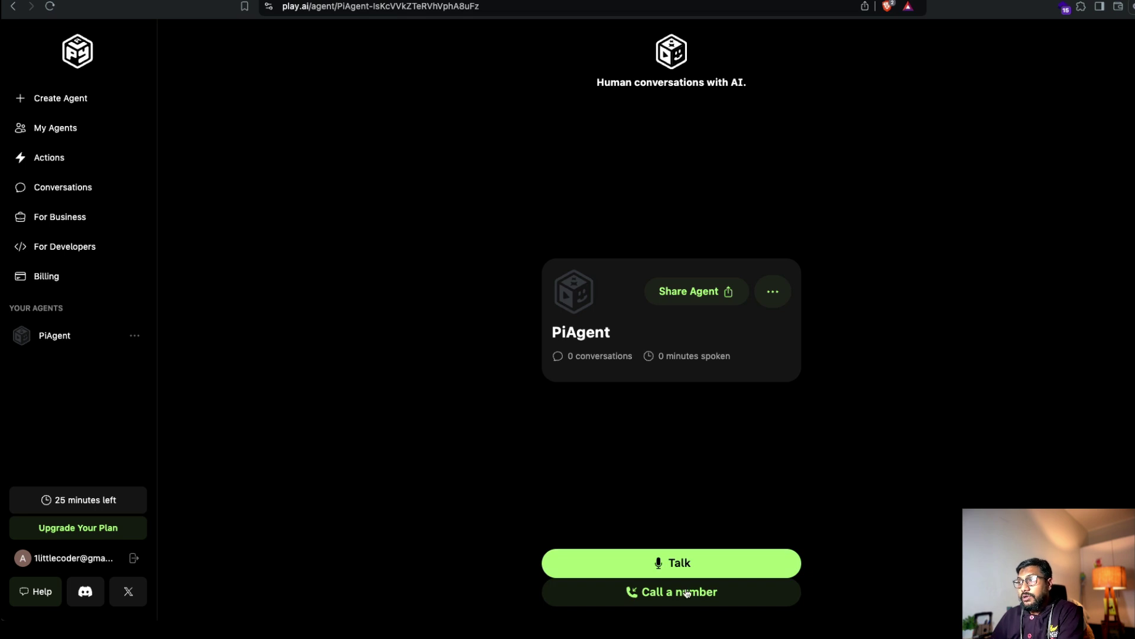
left_click(534, 323)
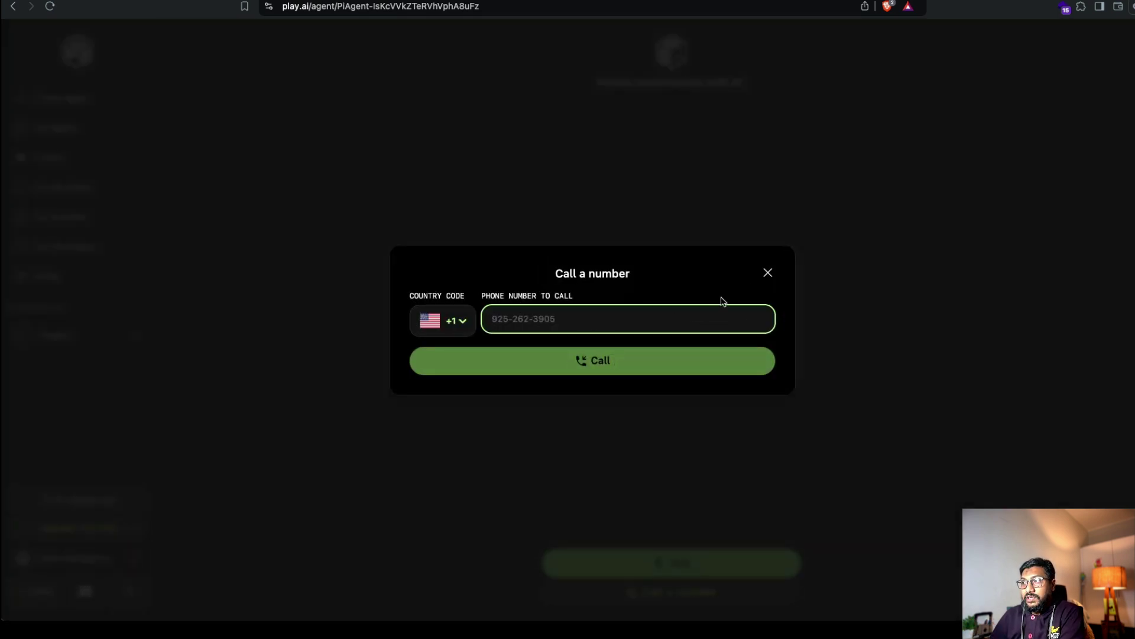
left_click(769, 274)
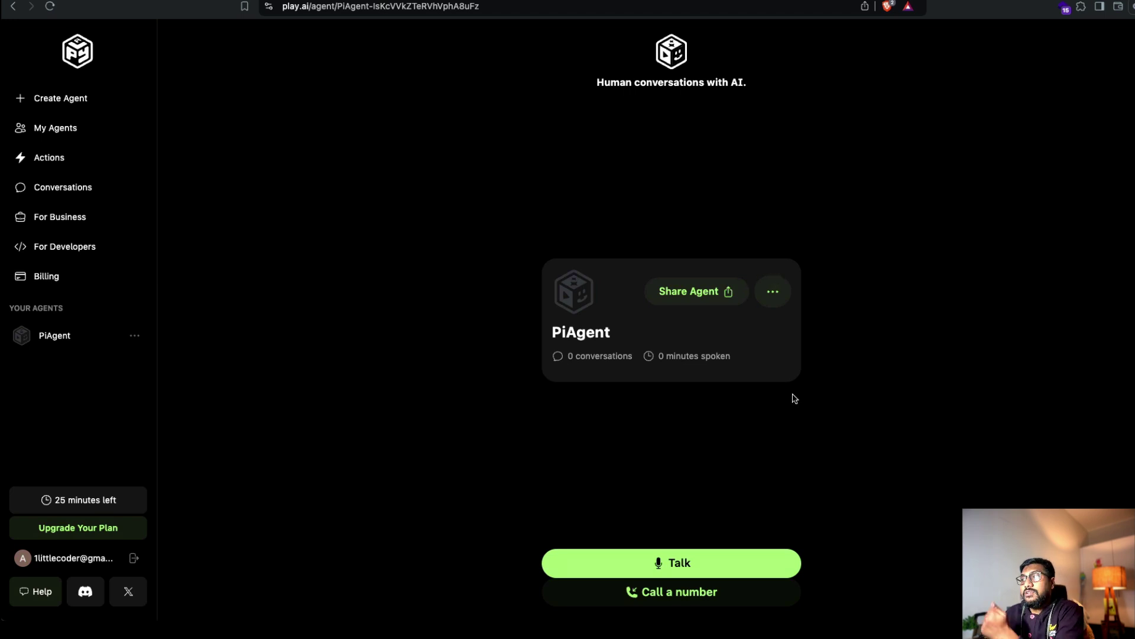